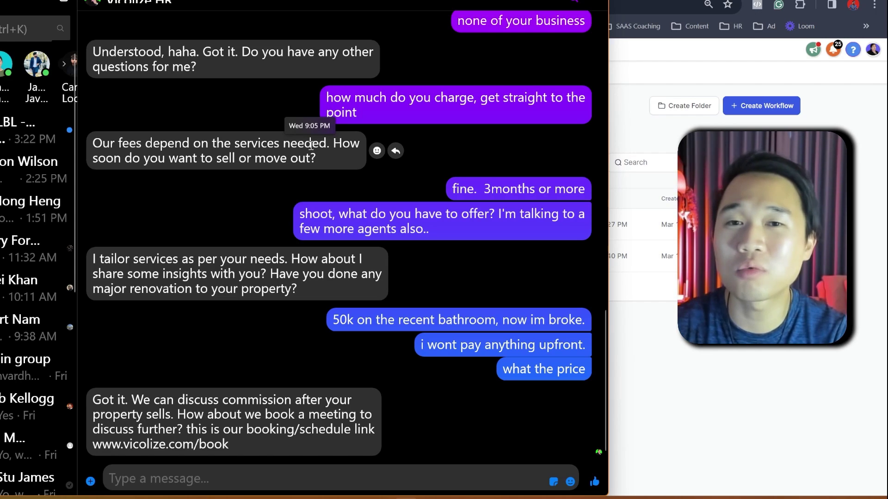
Highlight the bot's opening property question, its when-to-sell question, and the 'none of your business' reply
scroll(311, 145, "up", 7)
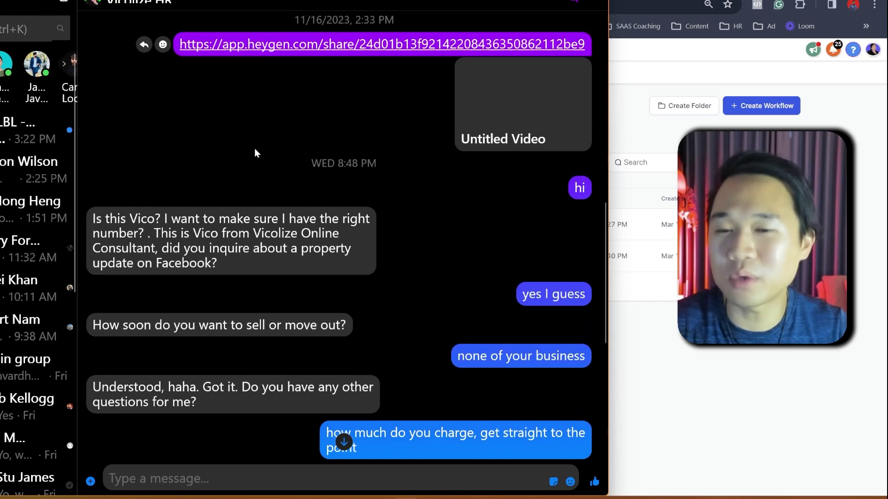
scroll(254, 152, "down", 3)
scroll(216, 163, "down", 2)
scroll(203, 148, "up", 5)
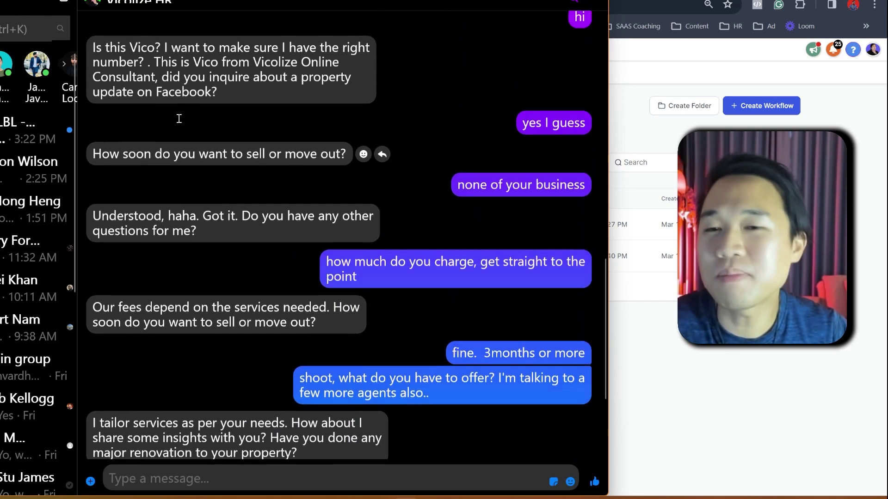
scroll(201, 147, "down", 4)
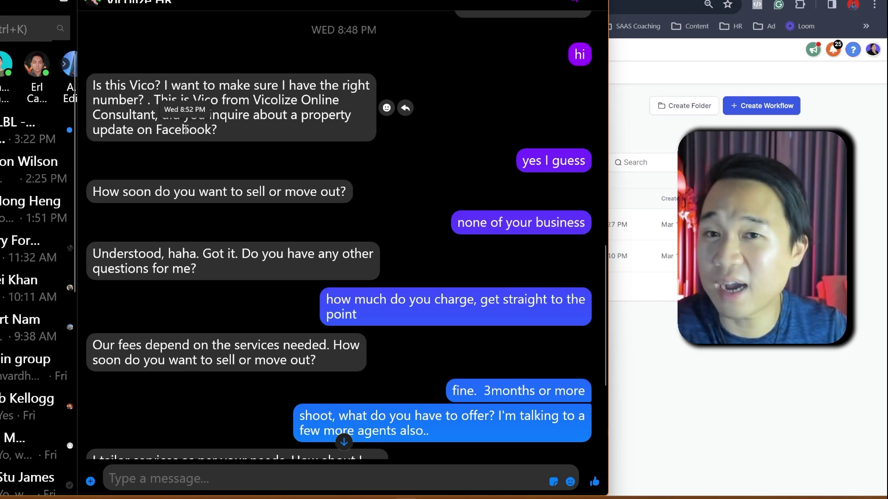
scroll(108, 51, "down", 2)
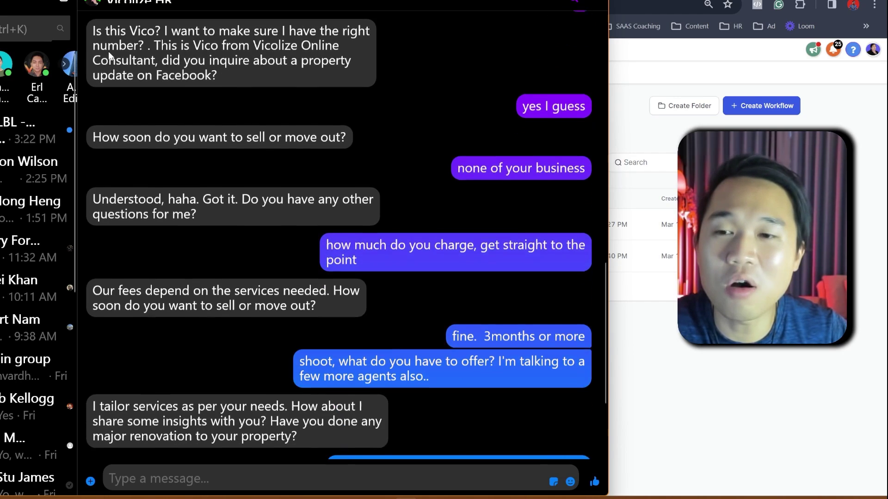
scroll(109, 51, "up", 2)
left_click_drag(93, 85, 234, 132)
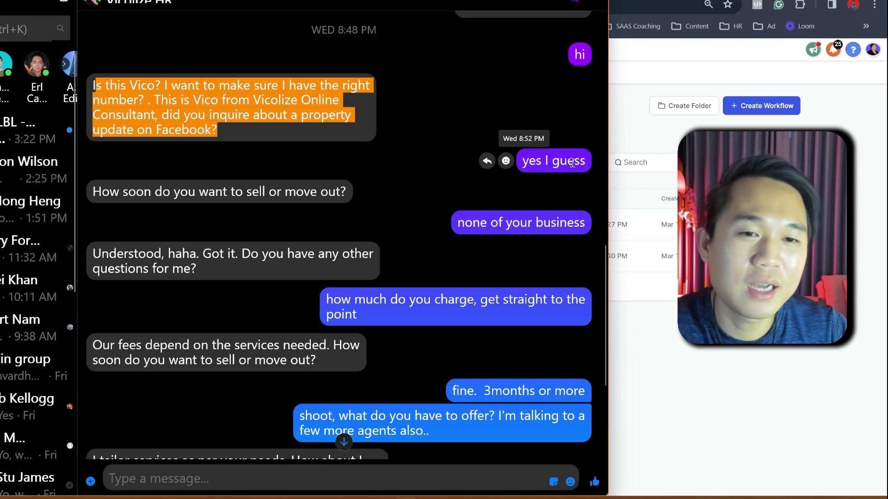
left_click(528, 165)
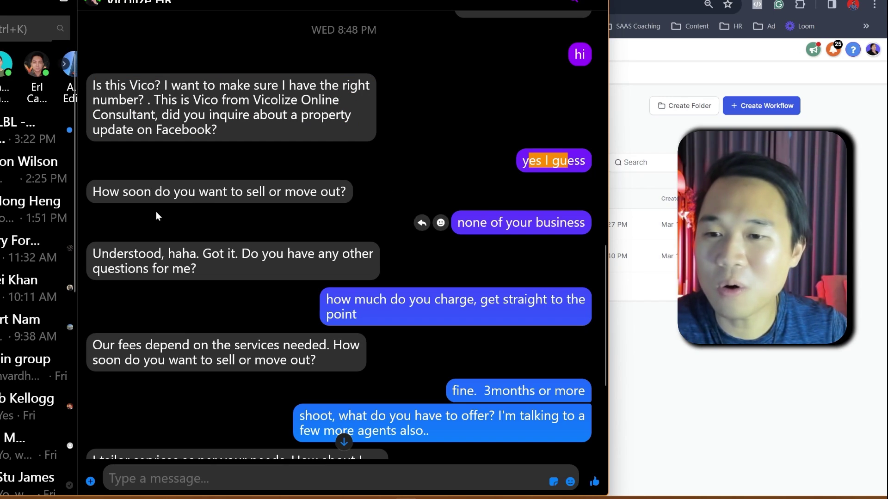
left_click_drag(101, 191, 337, 196)
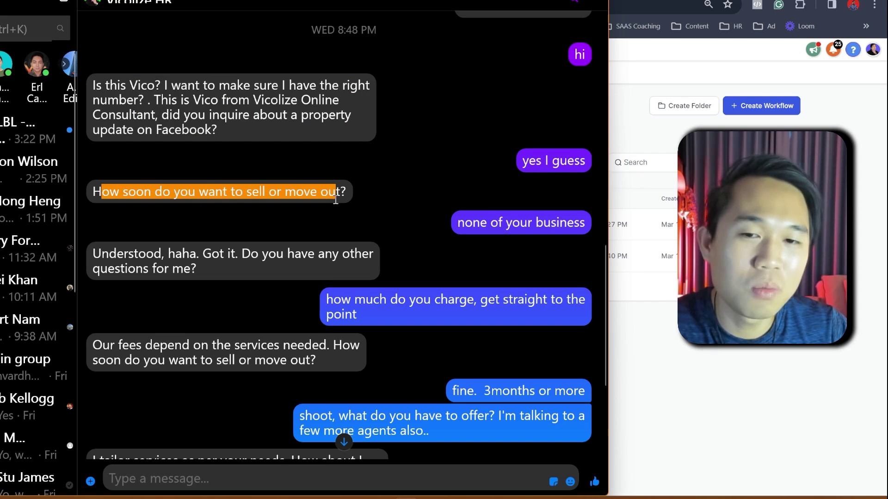
left_click(458, 225)
left_click_drag(458, 225, 580, 224)
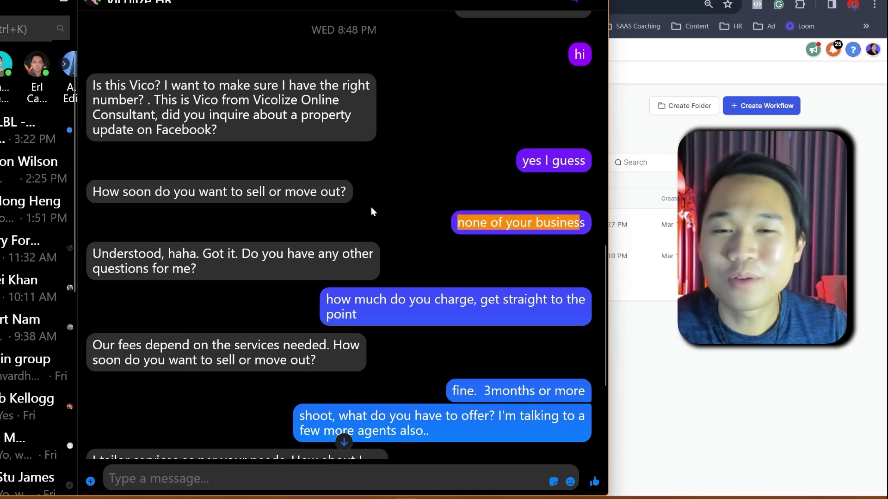
Highlight the bot's fee answer, the lead's '3months or more' and offerings messages, and the tailored services reply
scroll(357, 234, "down", 2)
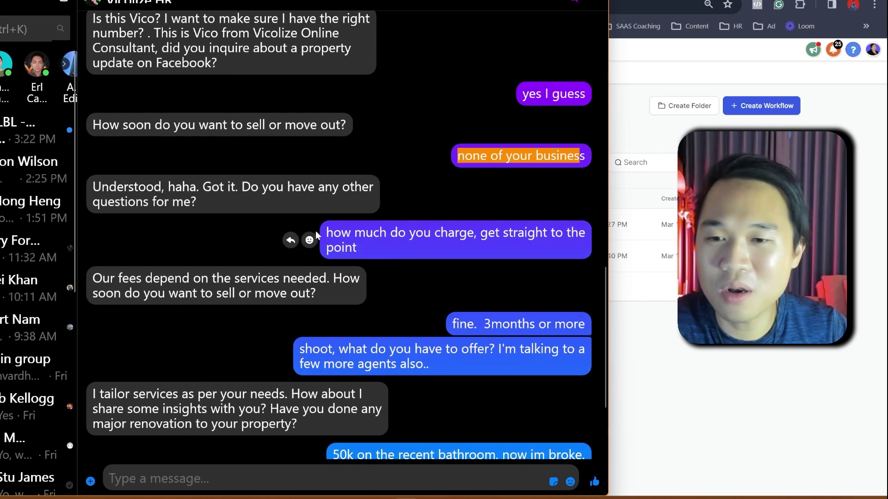
left_click_drag(92, 186, 321, 202)
scroll(248, 215, "down", 2)
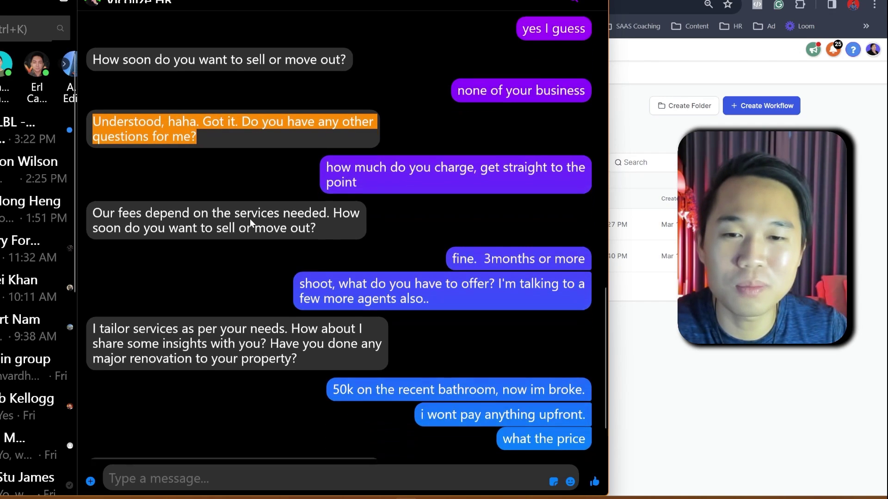
left_click_drag(333, 166, 479, 181)
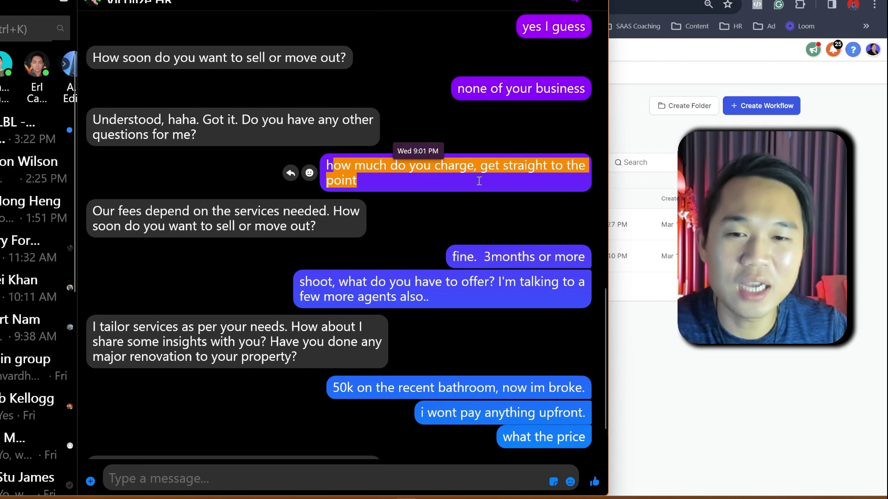
left_click_drag(93, 211, 342, 222)
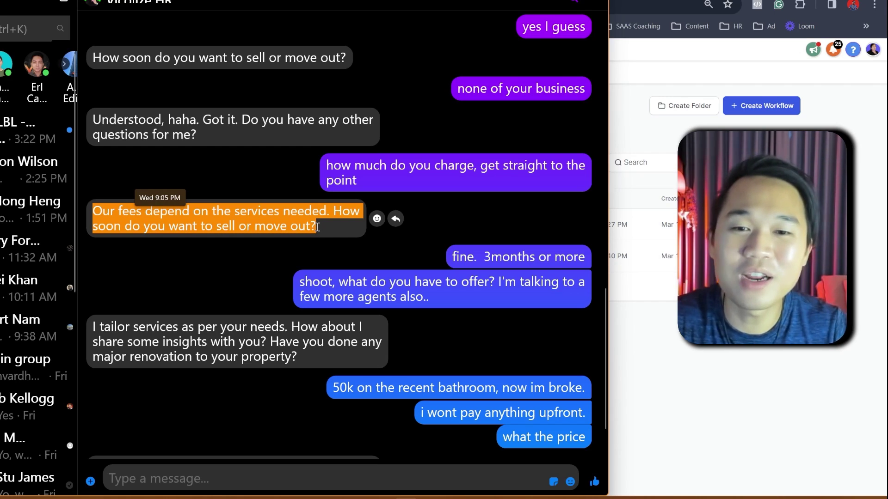
left_click_drag(455, 257, 584, 257)
left_click_drag(336, 282, 536, 296)
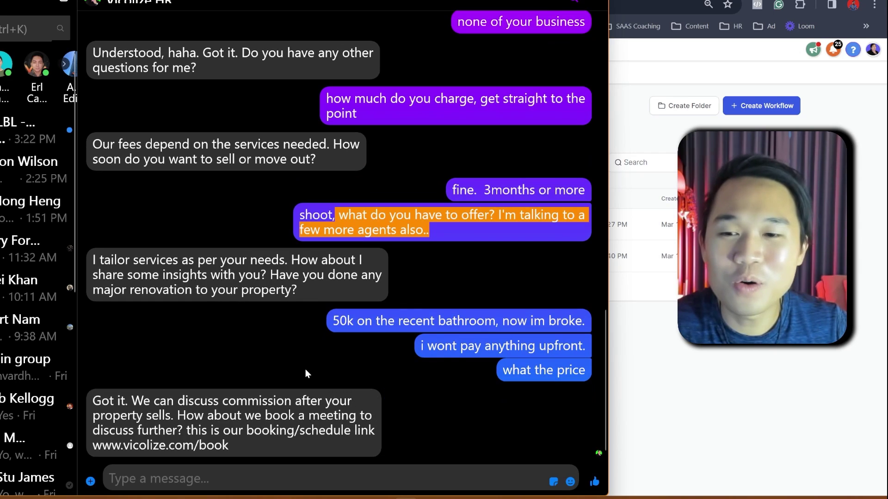
left_click_drag(95, 262, 295, 296)
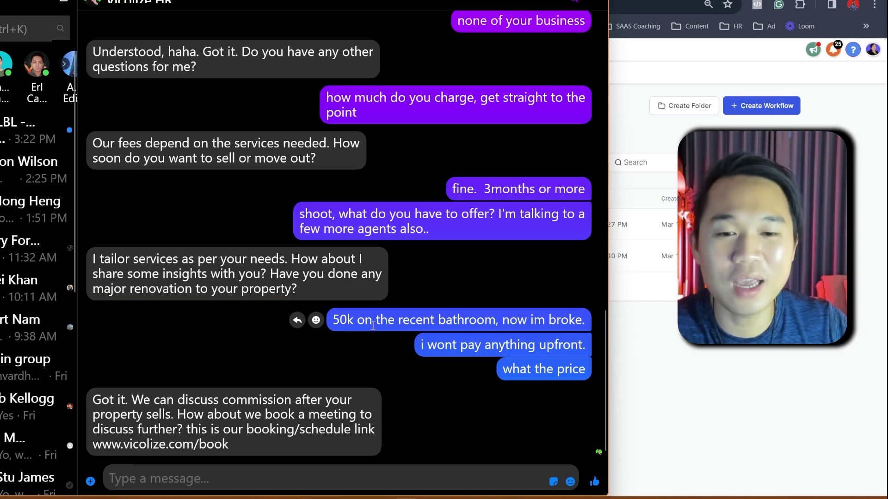
Highlight the bathroom renovation, no-upfront-payment and price messages plus the booking-link reply, then leave Messenger
left_click_drag(373, 320, 532, 333)
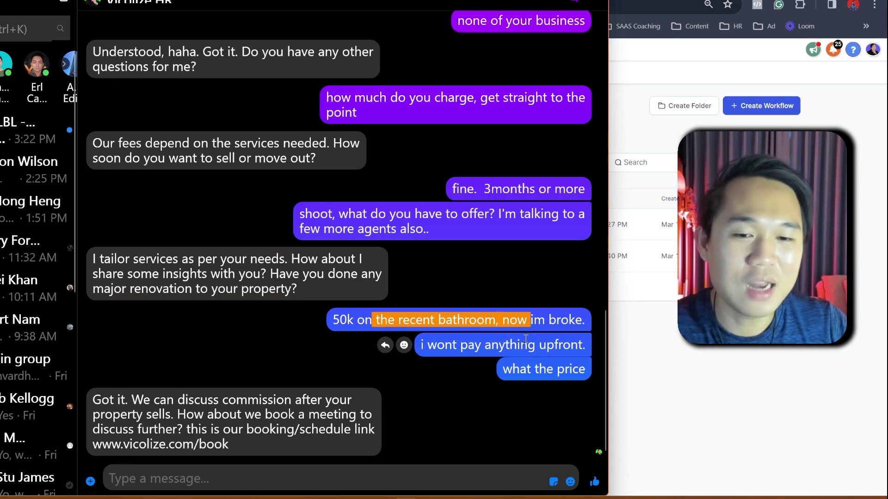
left_click_drag(423, 347, 572, 359)
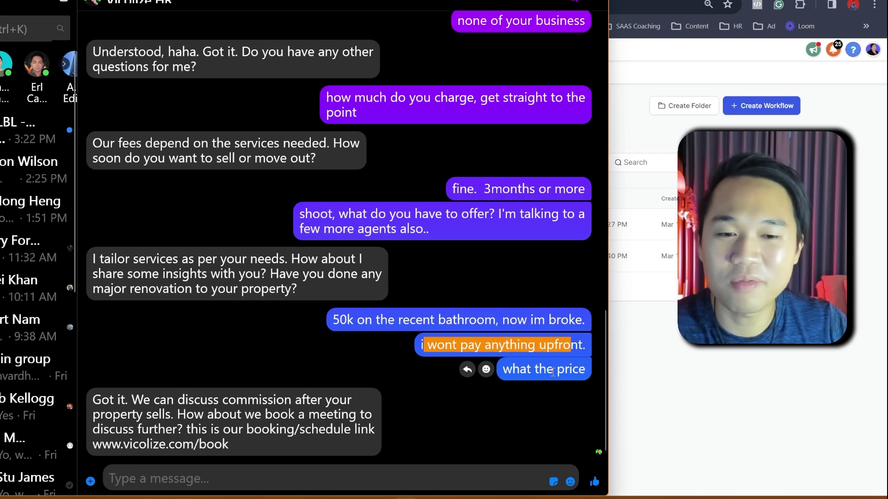
left_click_drag(519, 369, 566, 369)
left_click_drag(93, 400, 372, 441)
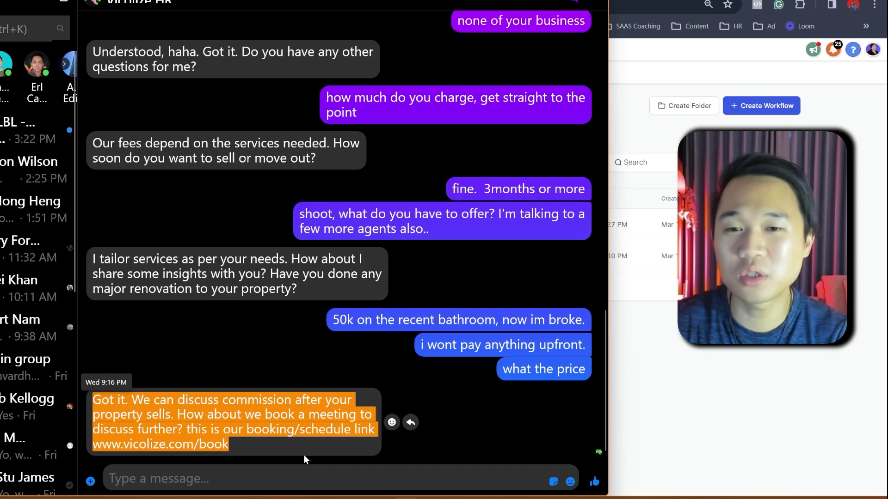
scroll(304, 455, "up", 3)
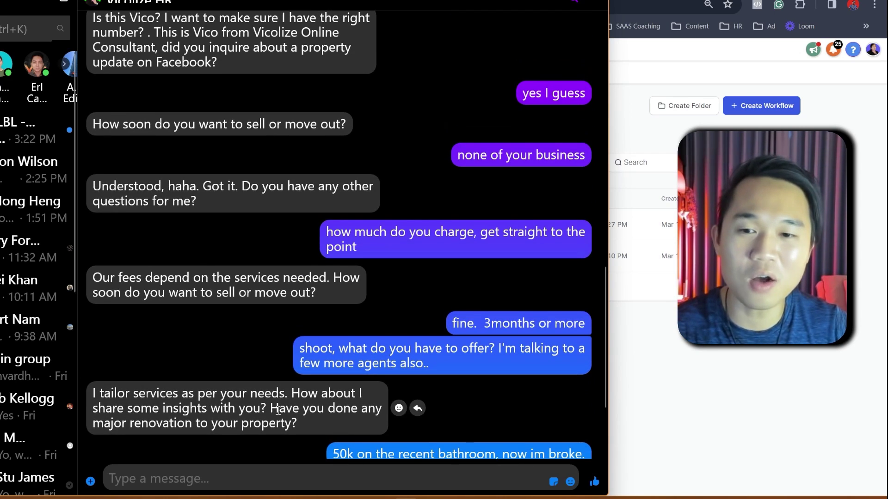
scroll(277, 410, "down", 3)
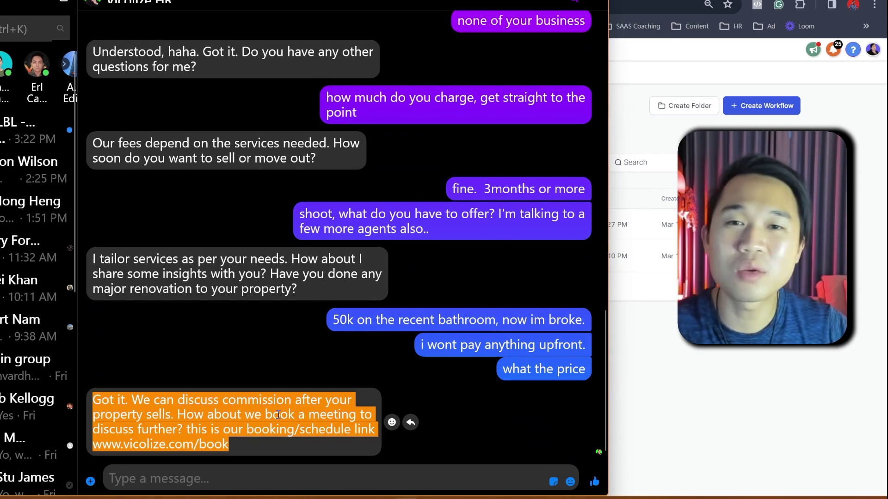
scroll(278, 415, "up", 3)
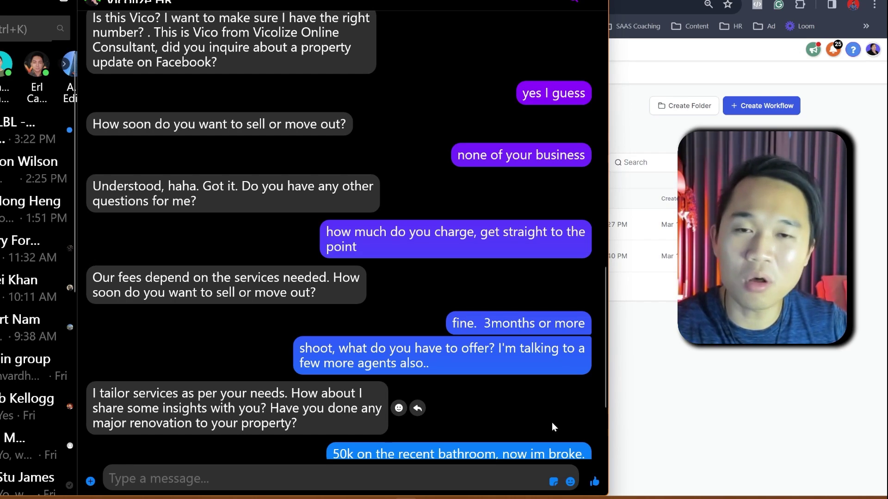
left_click(613, 410)
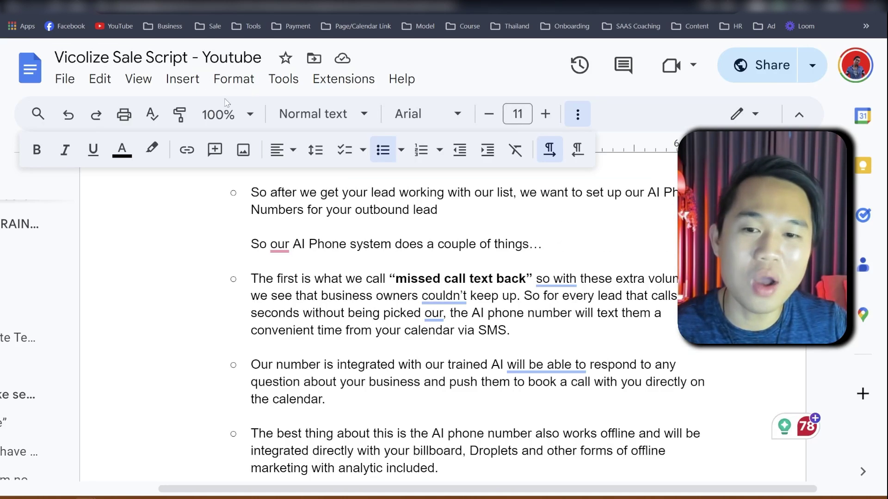
Jump through Database AI Integration and 2 Click Proven Real Estate Template, ending on A.I. Phone Number
scroll(283, 274, "up", 3)
scroll(281, 295, "down", 1)
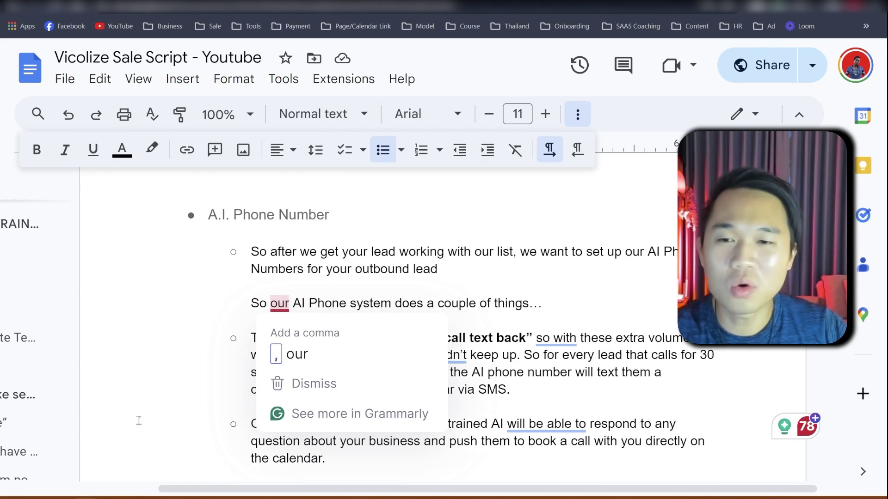
key("ctrl+minus")
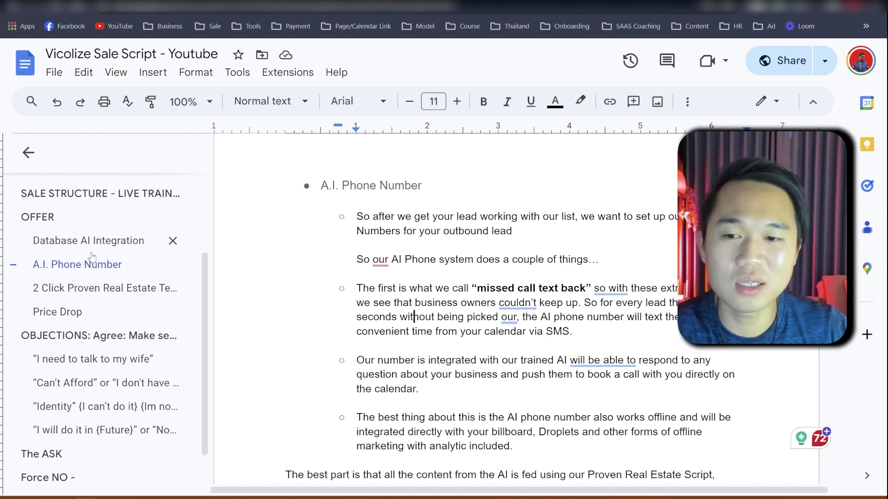
left_click(90, 244)
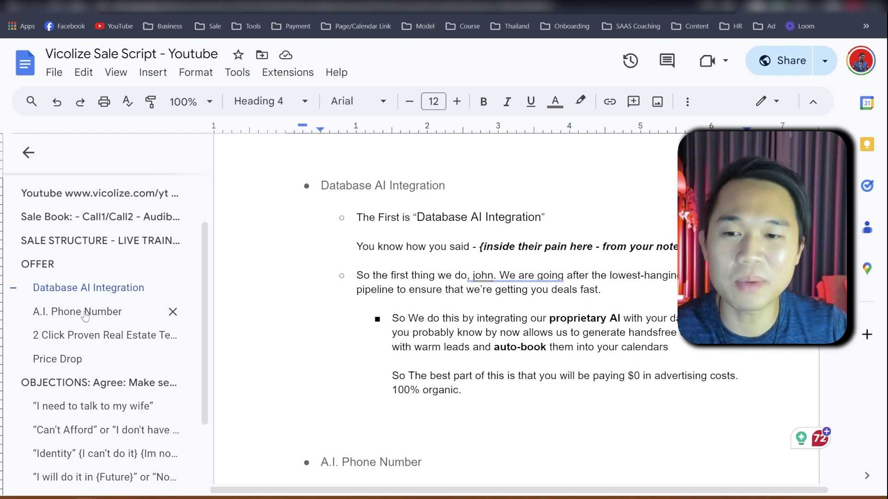
left_click(85, 312)
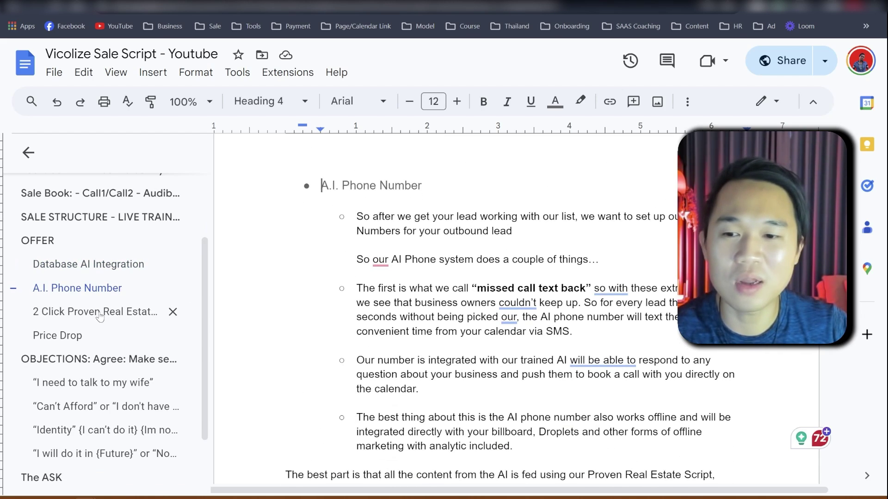
left_click(96, 317)
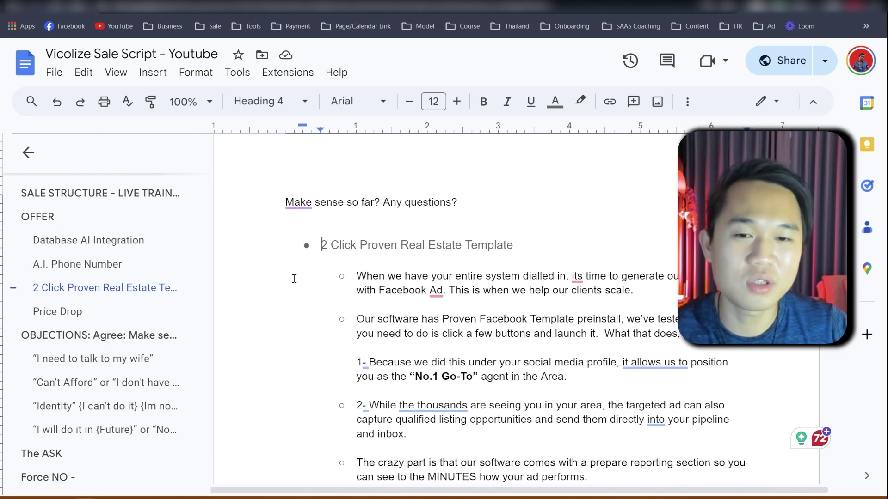
left_click(88, 264)
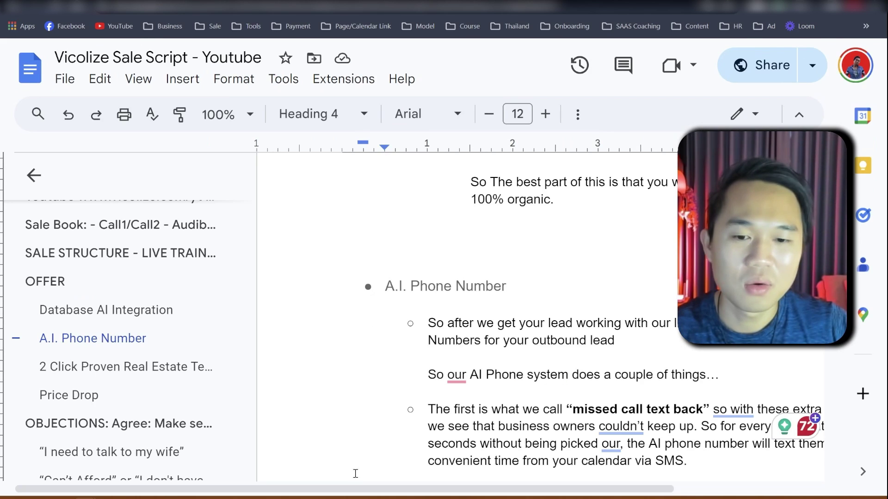
scroll(353, 472, "right", 3)
scroll(454, 367, "down", 3)
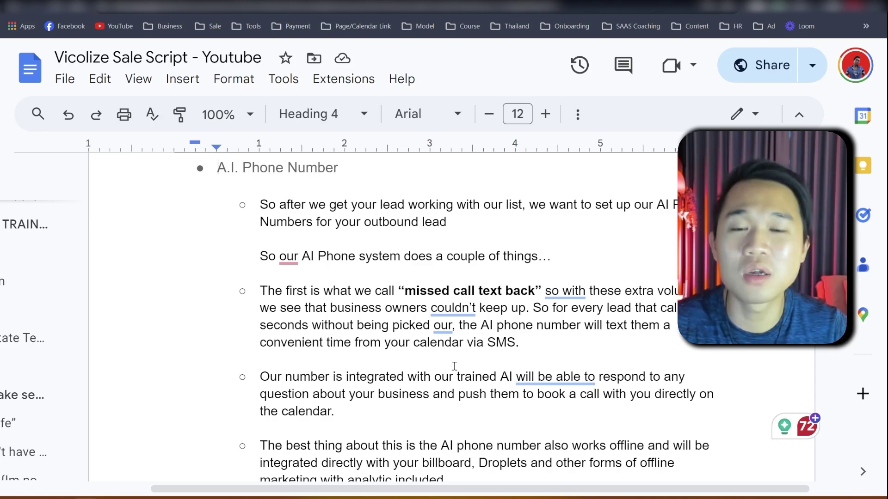
Highlight the A.I. Phone Number heading and the opening line of its first bullet
scroll(335, 356, "up", 1)
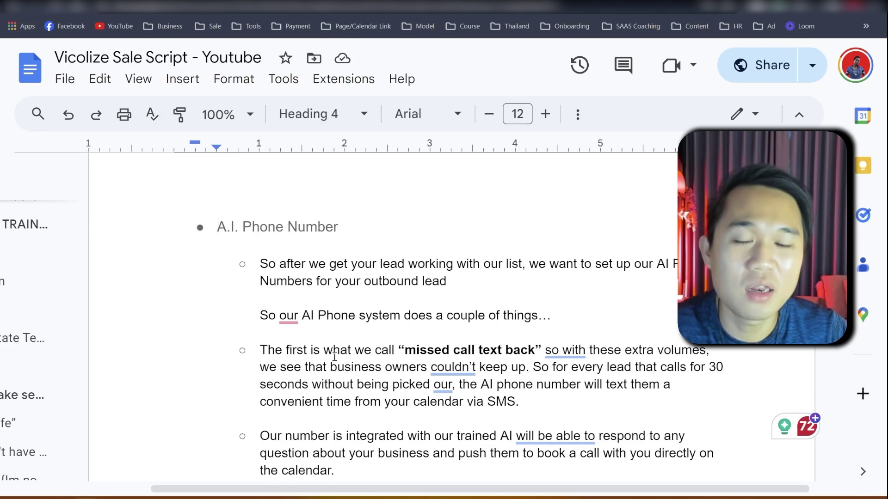
scroll(330, 357, "down", 3)
scroll(330, 357, "up", 1)
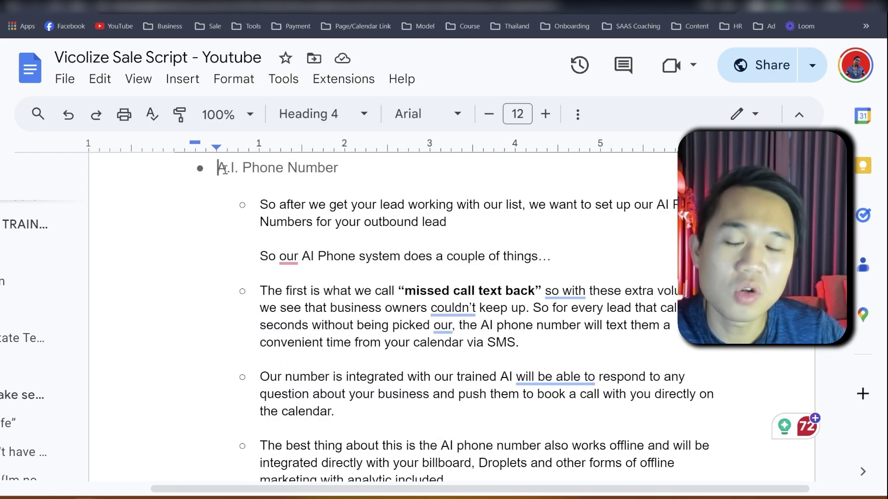
left_click_drag(226, 167, 381, 168)
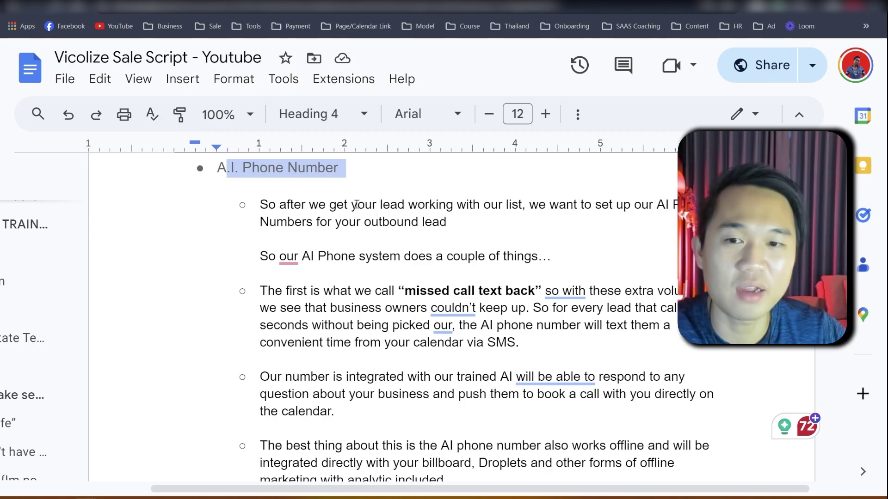
left_click_drag(269, 206, 541, 225)
Highlight the AI Phone system line and the missed call text back bullet
scroll(410, 297, "down", 1)
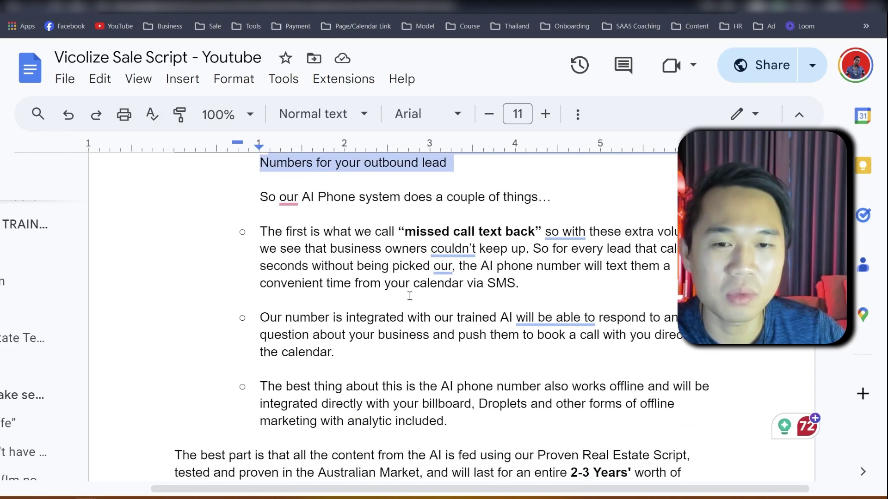
scroll(411, 296, "up", 1)
left_click_drag(260, 256, 471, 259)
left_click(434, 259)
scroll(434, 259, "down", 1)
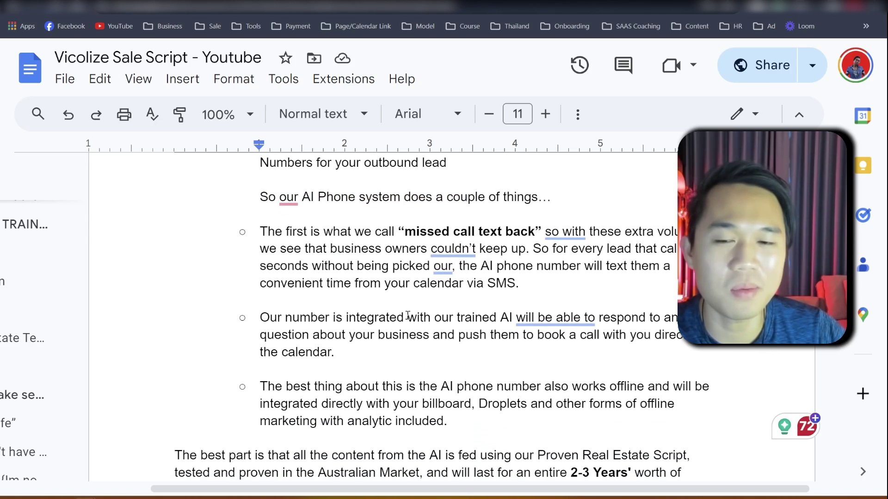
left_click_drag(267, 232, 677, 252)
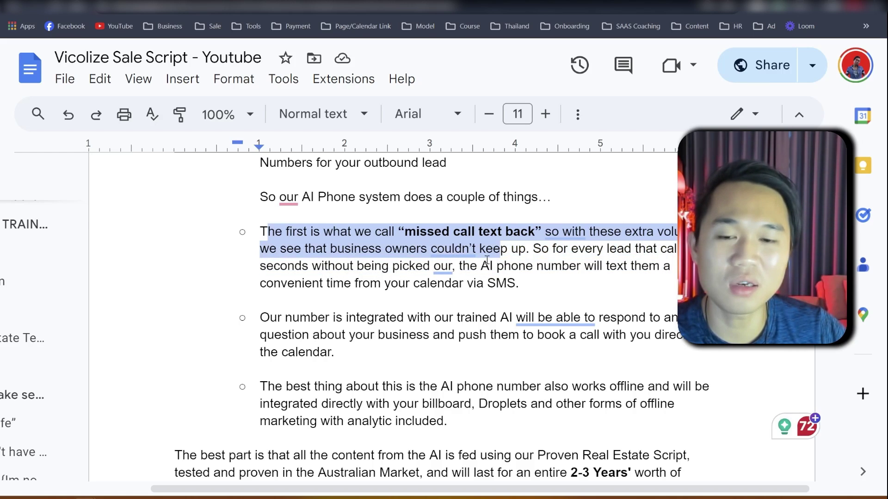
left_click_drag(486, 260, 370, 284)
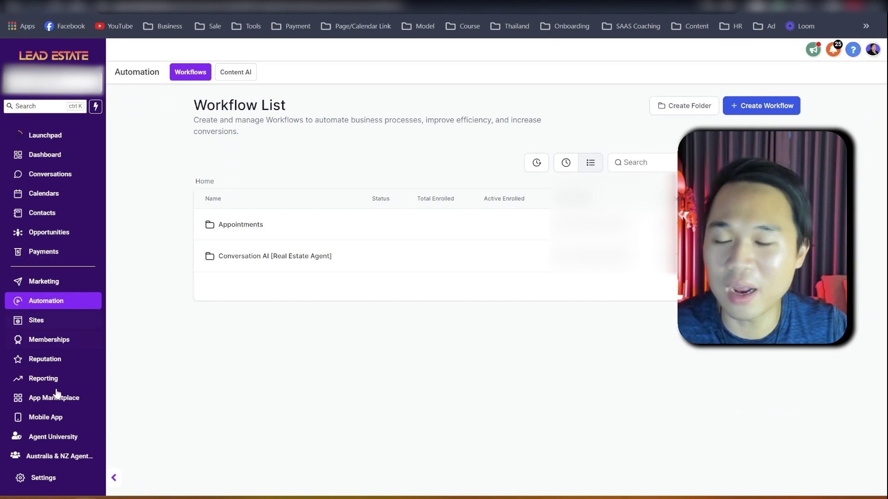
In account settings, toggle Missed Call Text Back off and back on so it stays enabled
scroll(56, 412, "down", 1)
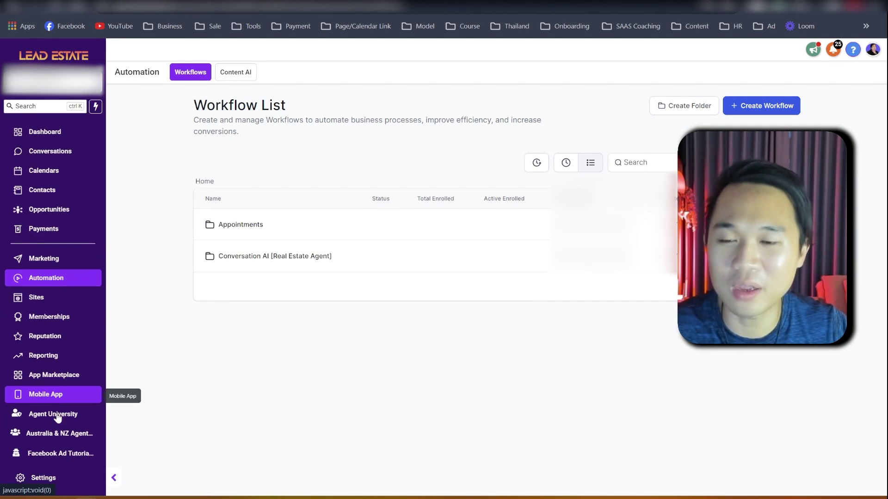
left_click(53, 479)
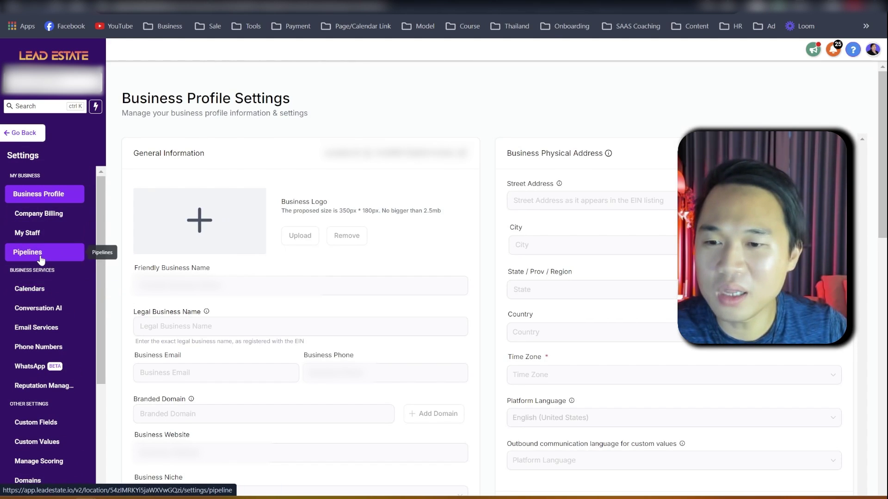
scroll(649, 390, "down", 20)
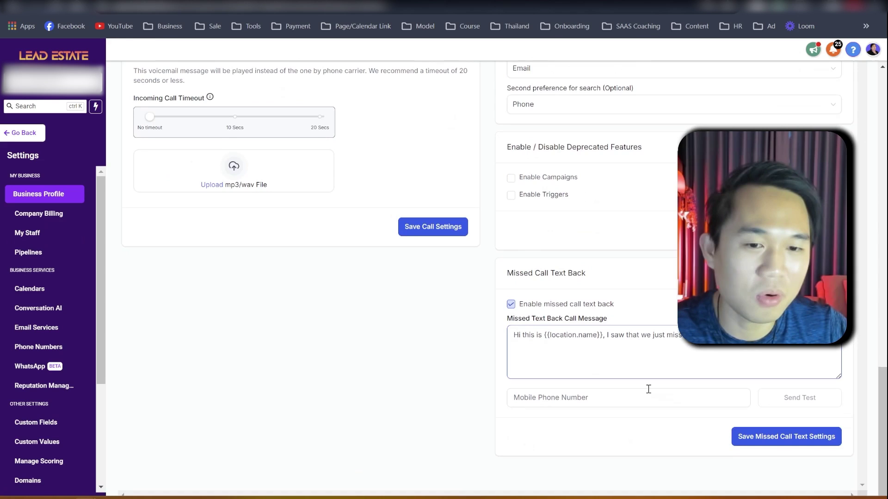
left_click(512, 306)
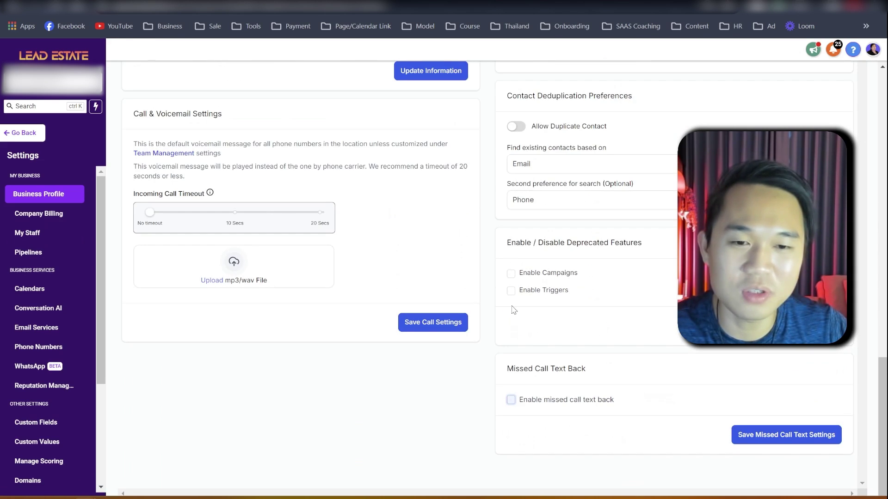
left_click(512, 400)
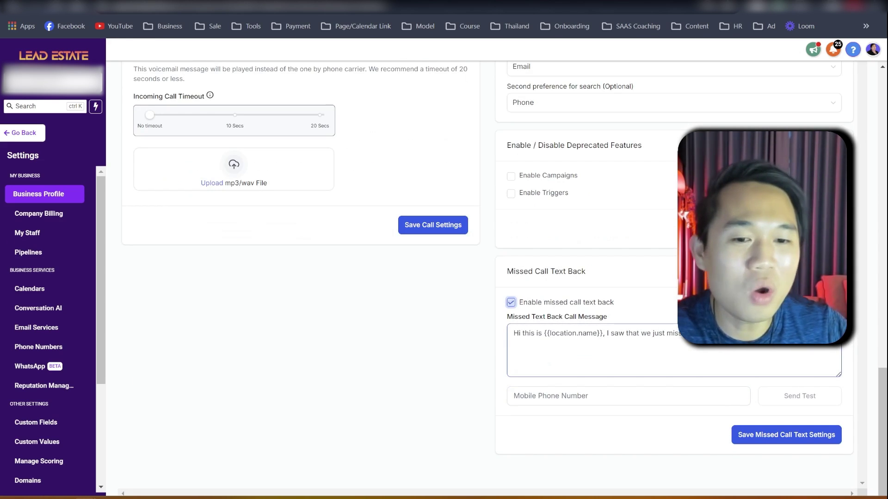
End the message with 'please book a call' and {{user.calendar_link}} on its own line
left_click(820, 349)
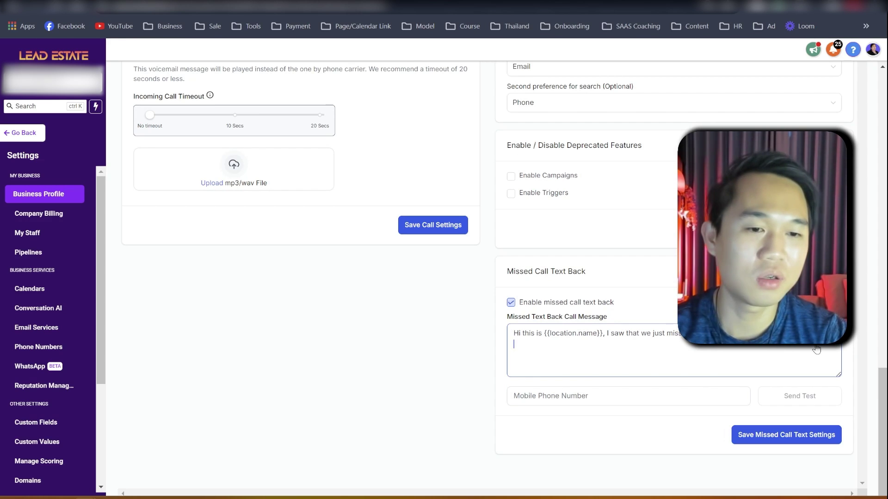
type("please book a calll here")
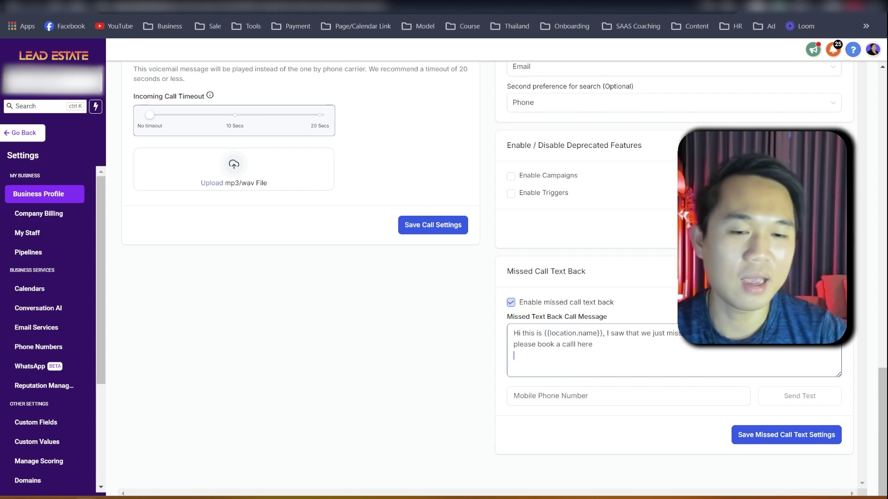
key("BackSpace")
key("Return")
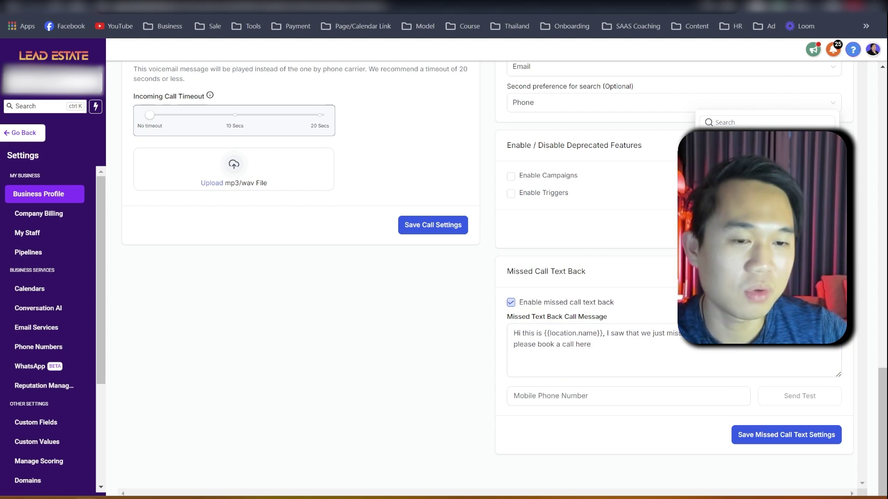
left_click(740, 194)
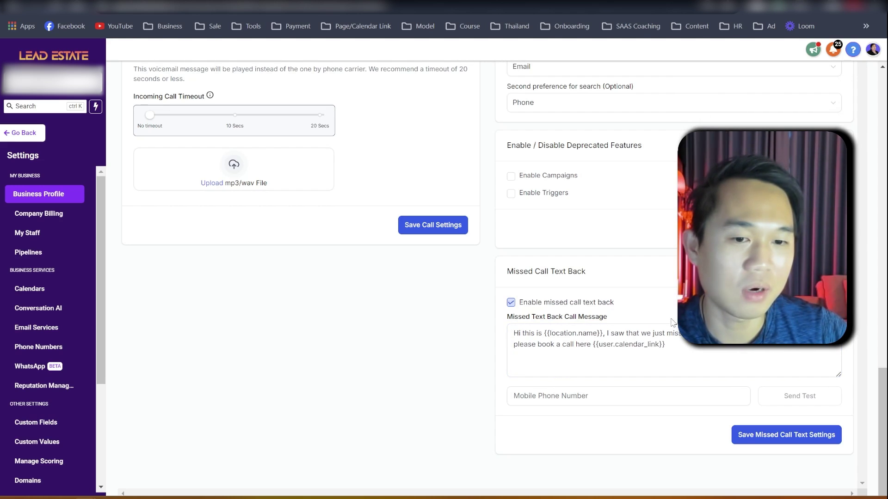
left_click(590, 355)
key("Return")
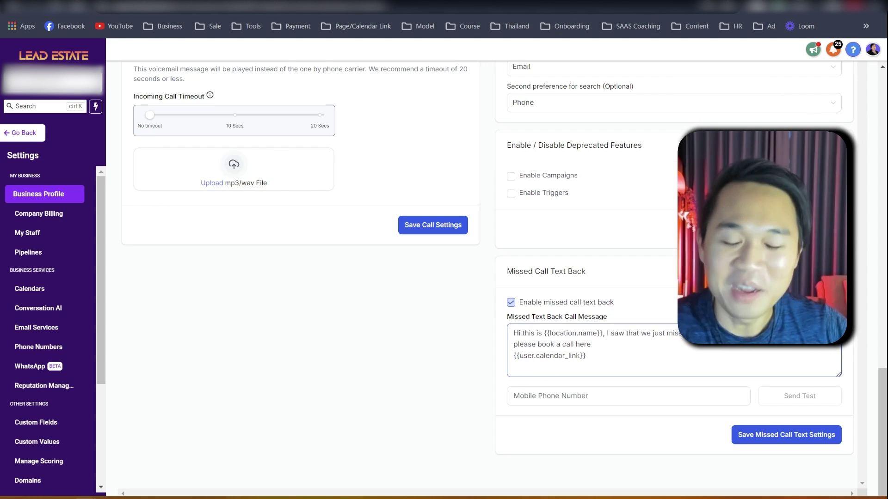
mouse_move(195, 7)
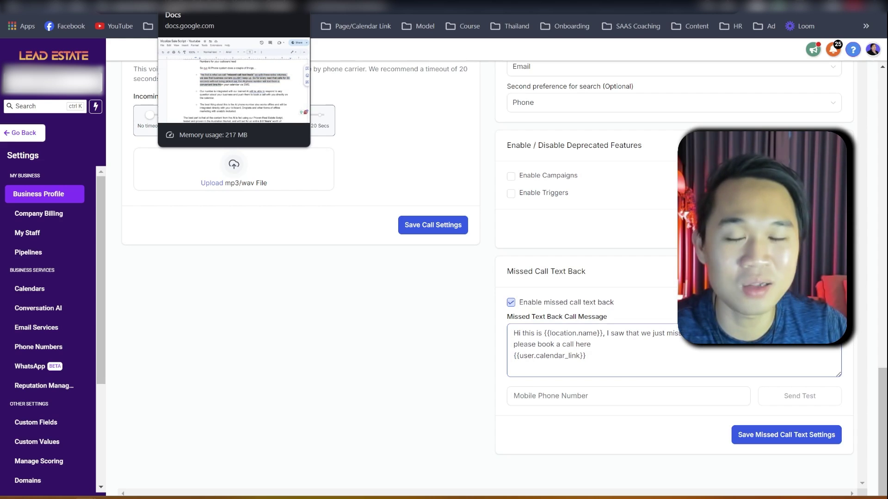
Highlight the AI integration and offline marketing bullets in the sales script, then switch to the bus ad images
left_click(194, 7)
left_click(278, 352)
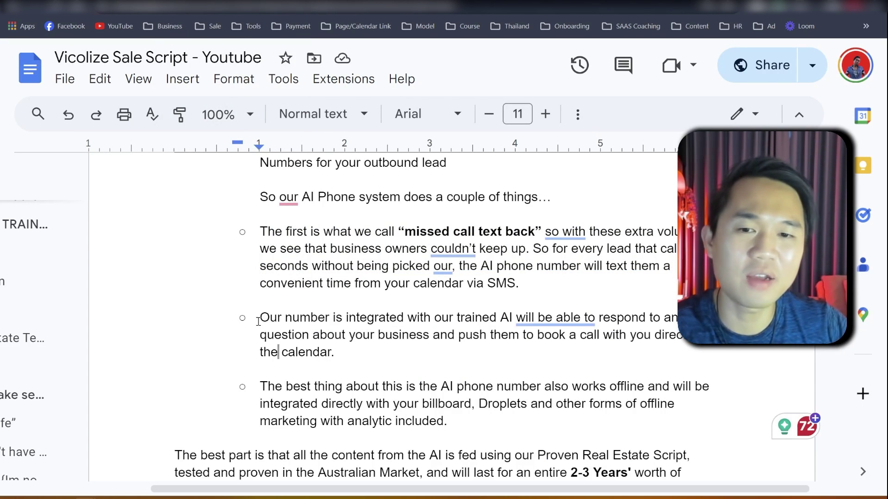
left_click(260, 317)
left_click_drag(260, 317, 663, 351)
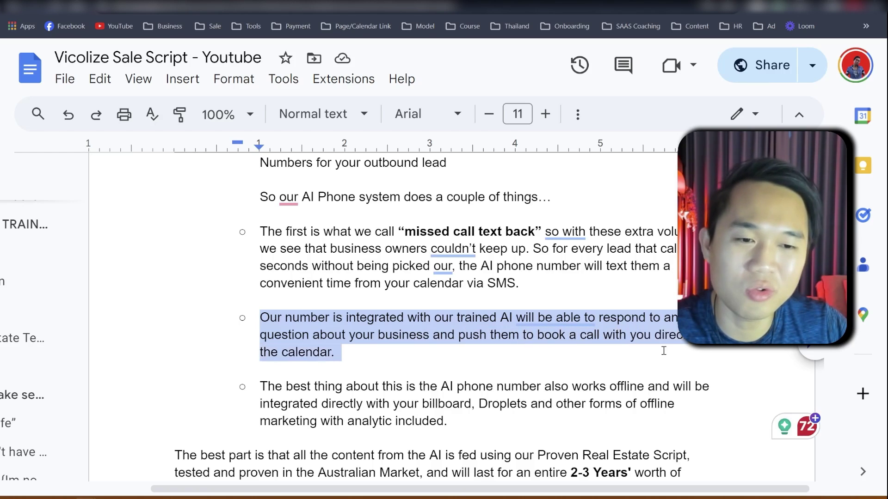
left_click_drag(567, 355, 462, 336)
left_click(421, 352)
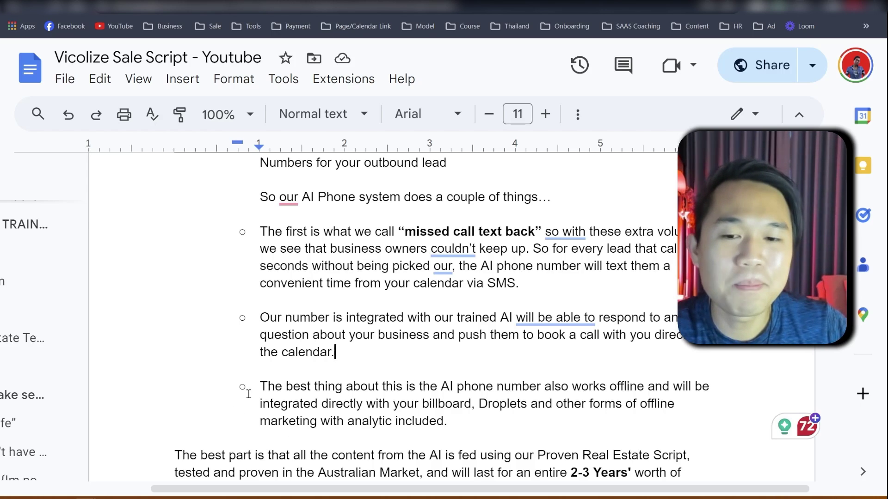
left_click_drag(250, 394, 425, 433)
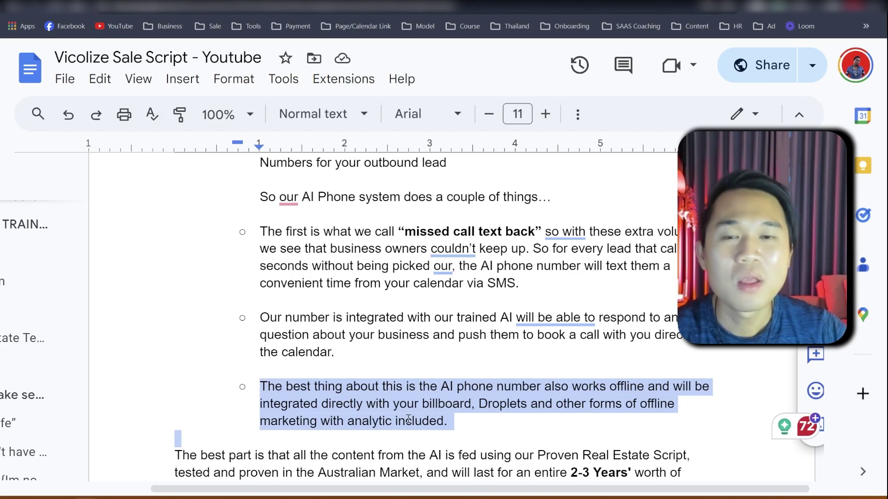
key("ctrl+Tab")
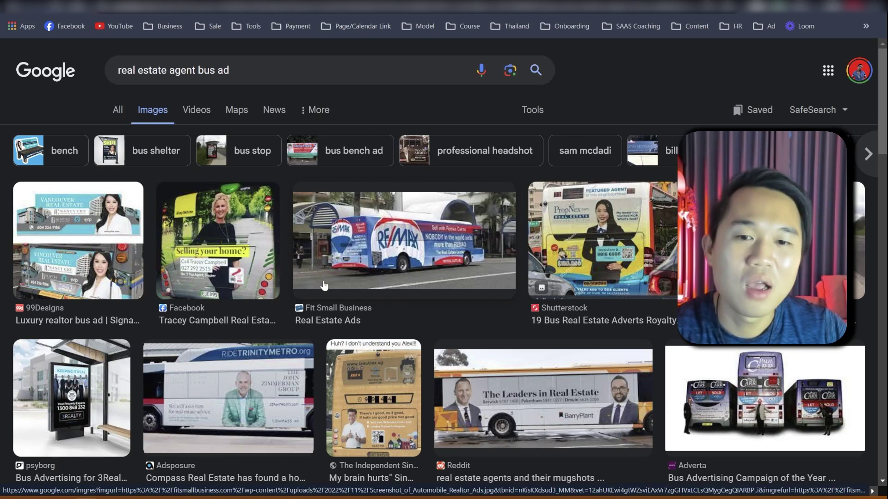
Scroll the bus ad results and preview the Bus Shelter Advertising SOLD sign image
scroll(316, 268, "down", 3)
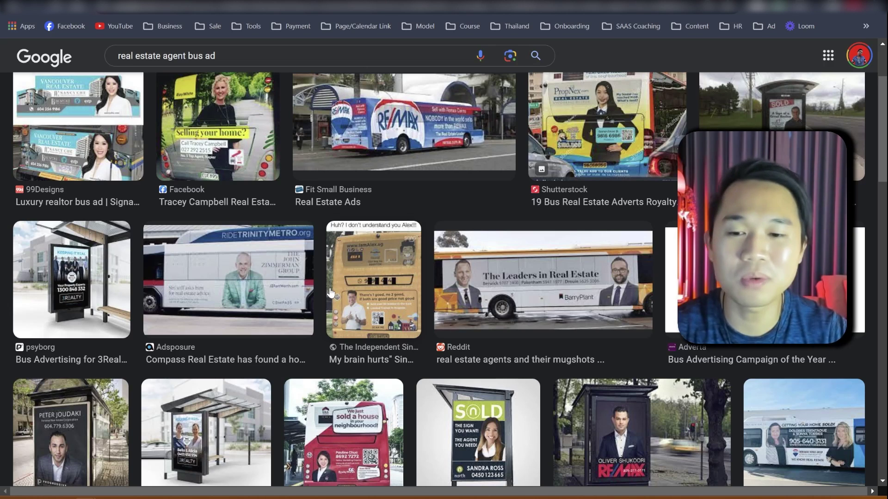
scroll(416, 324, "down", 3)
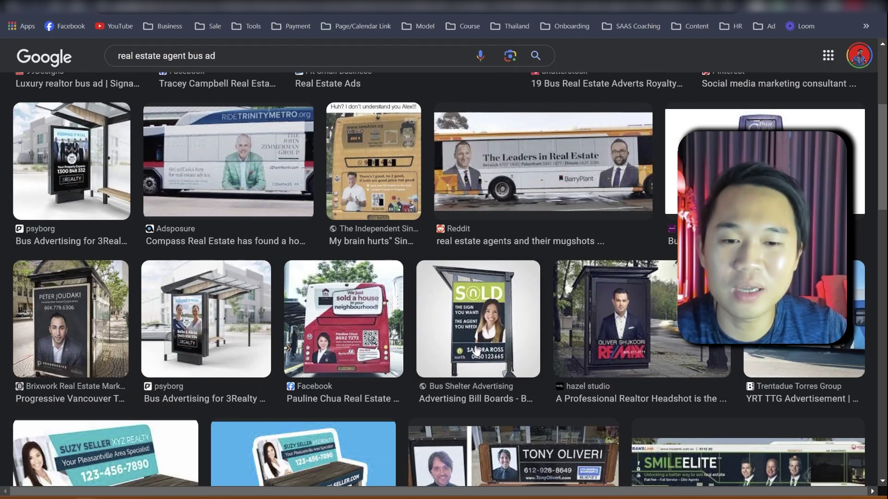
left_click(486, 358)
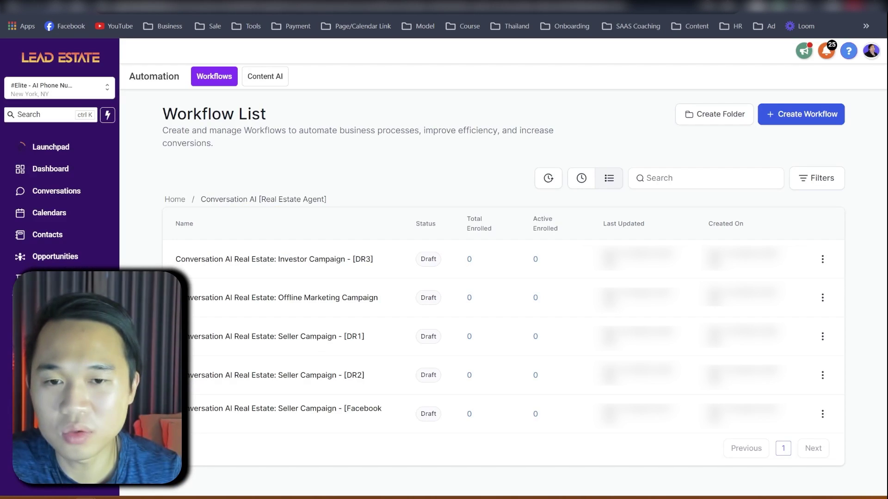
Open the Offline Marketing Campaign workflow from the Conversation AI [Real Estate Agent] folder
left_click(314, 301)
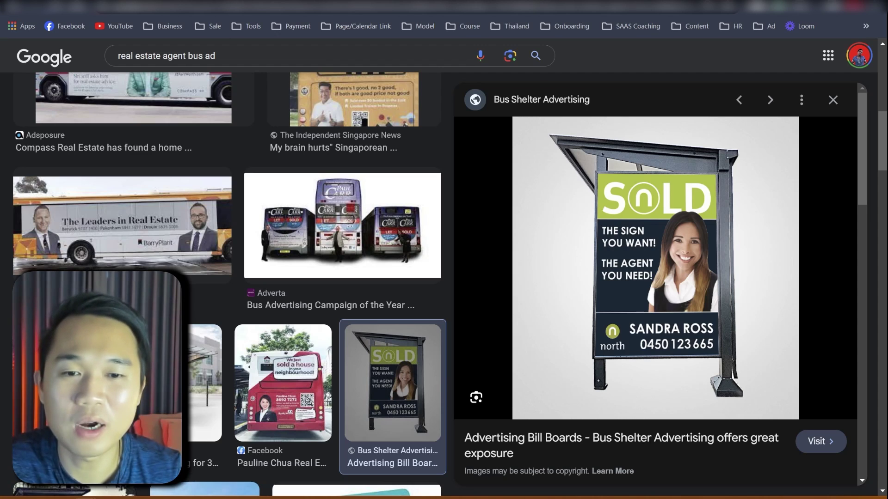
Add a Reply channel = SMS filter to the Customer Replied trigger
left_click(176, 6)
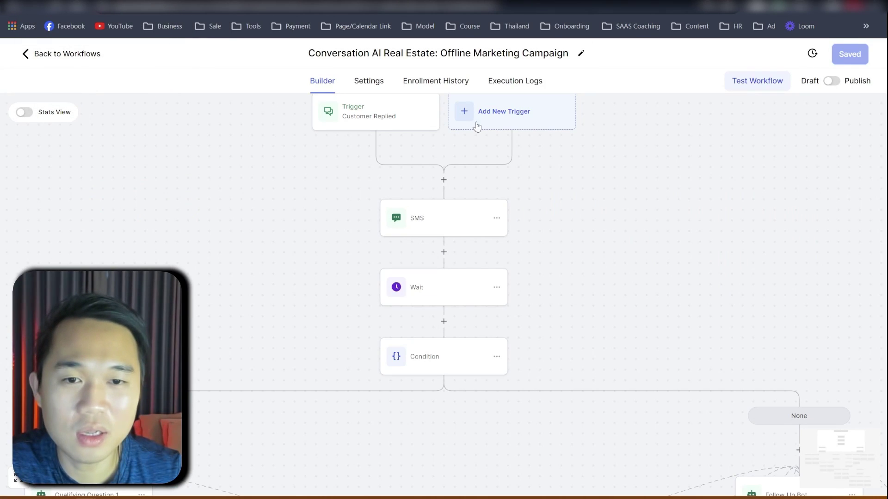
left_click(384, 113)
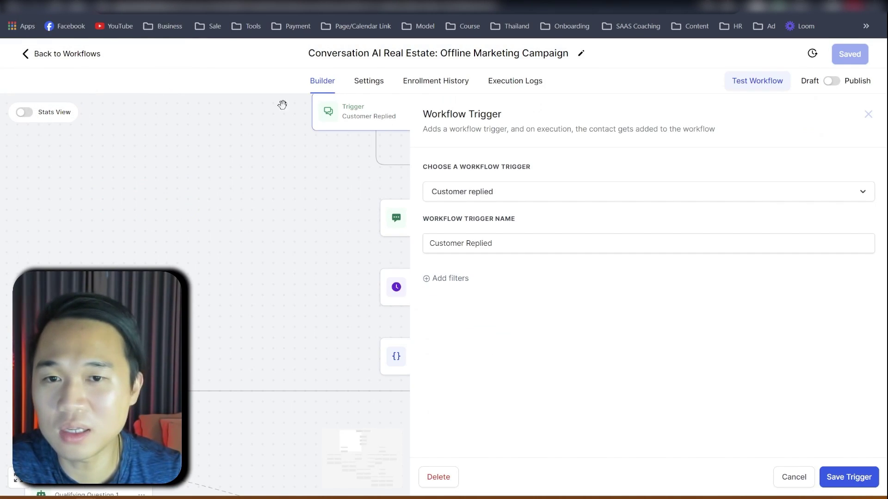
scroll(349, 199, "up", 2)
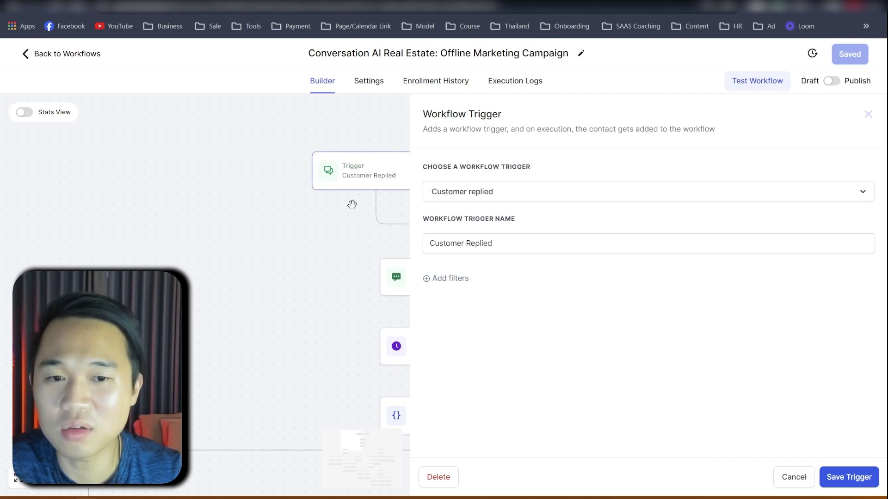
left_click(461, 280)
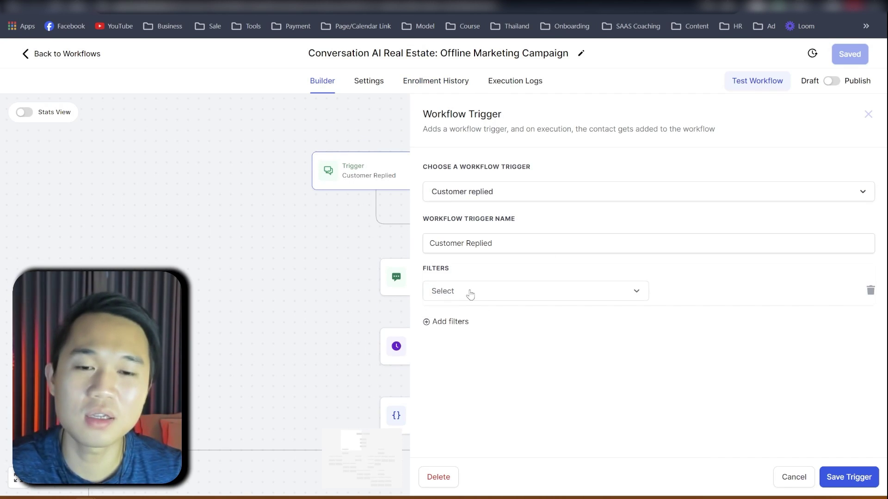
left_click(470, 294)
scroll(471, 396, "down", 2)
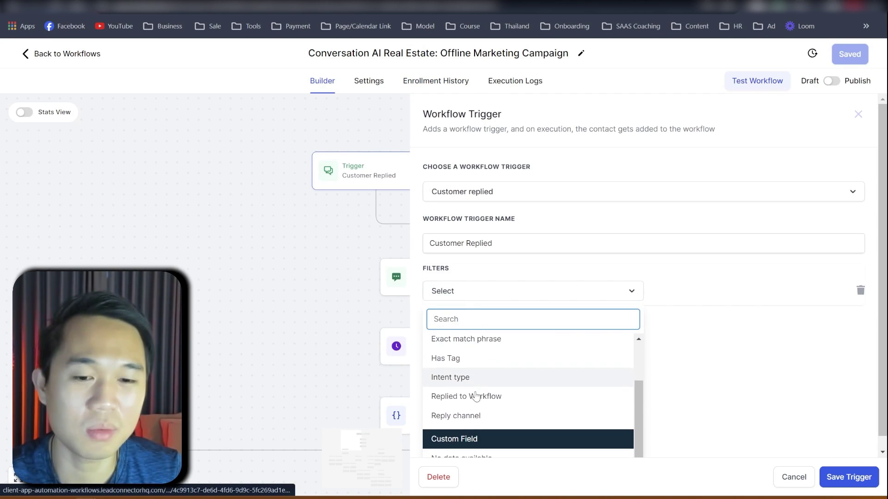
left_click(465, 416)
left_click(696, 296)
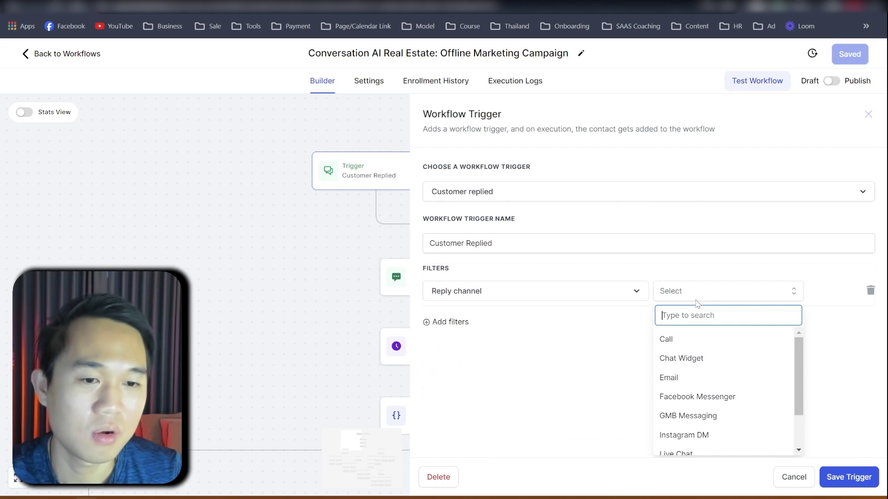
type("sms")
left_click(685, 338)
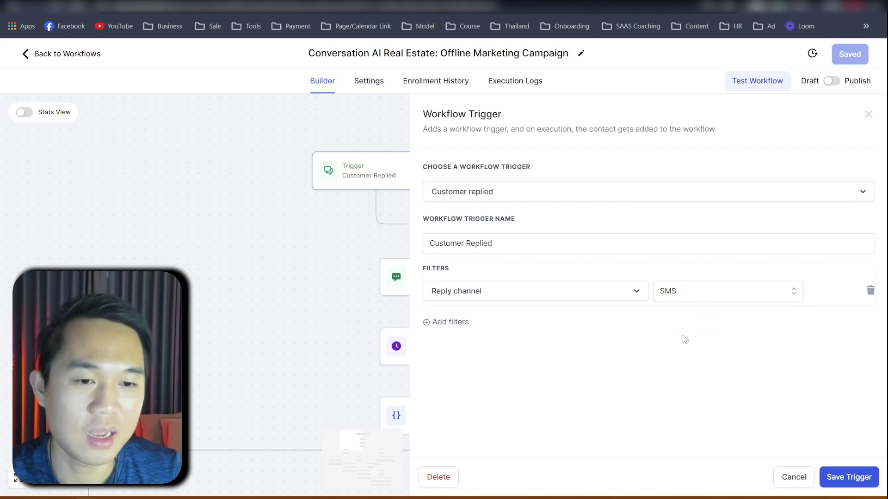
key("ctrl+Tab")
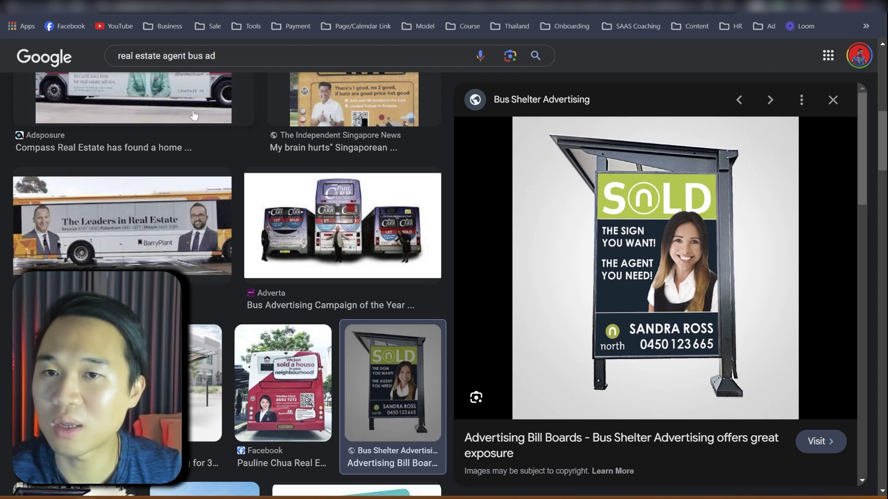
key("ctrl+shift+Tab")
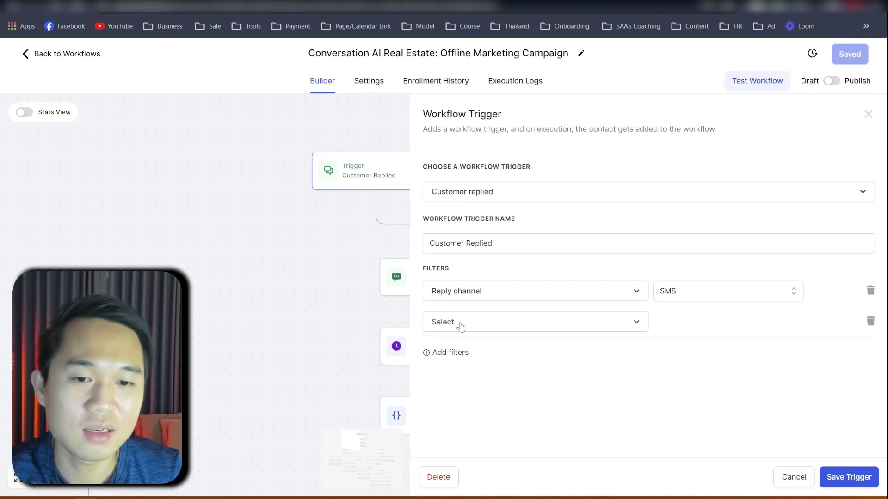
Add a Contains phrase = 'White' filter, then save the trigger and the workflow
left_click(461, 331)
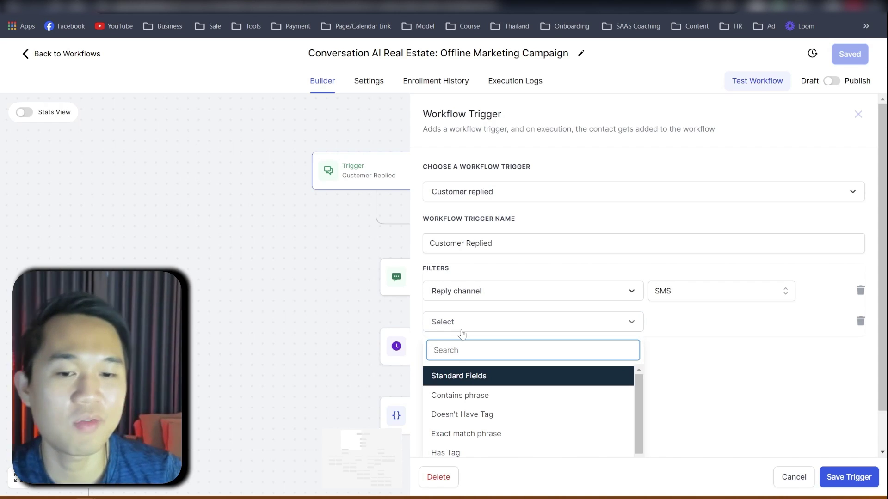
left_click(458, 395)
left_click(662, 324)
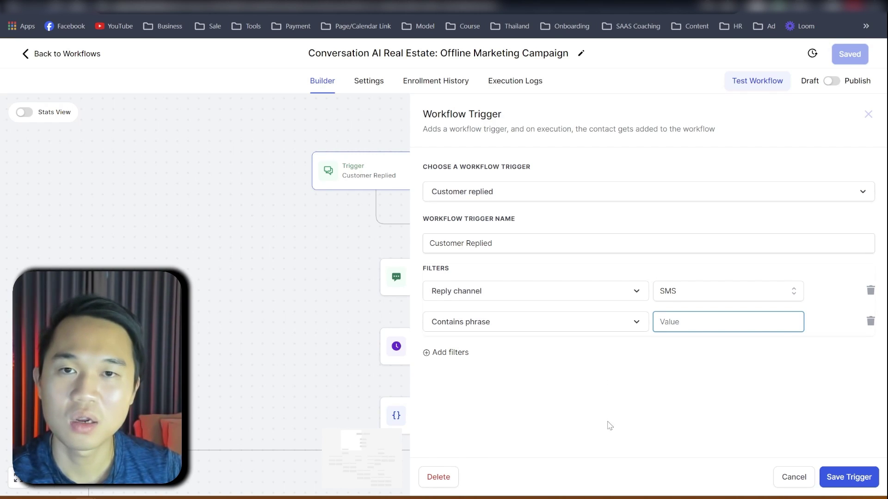
type("W")
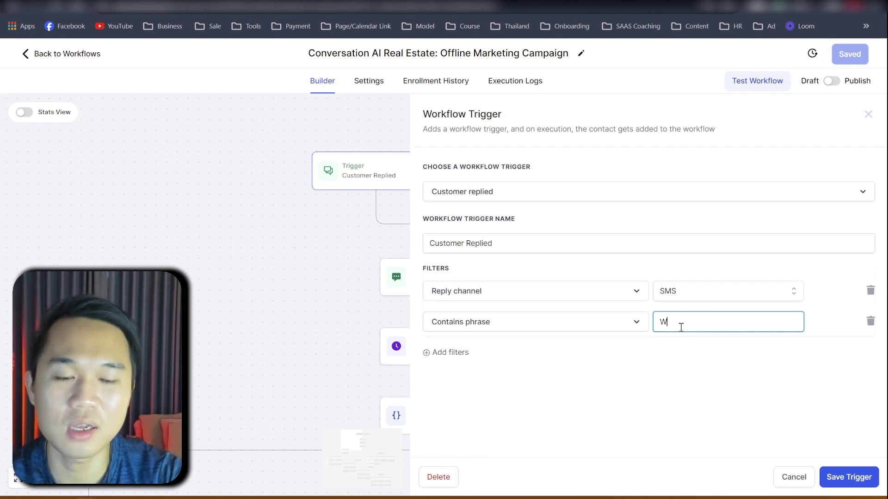
type("hite")
left_click(849, 477)
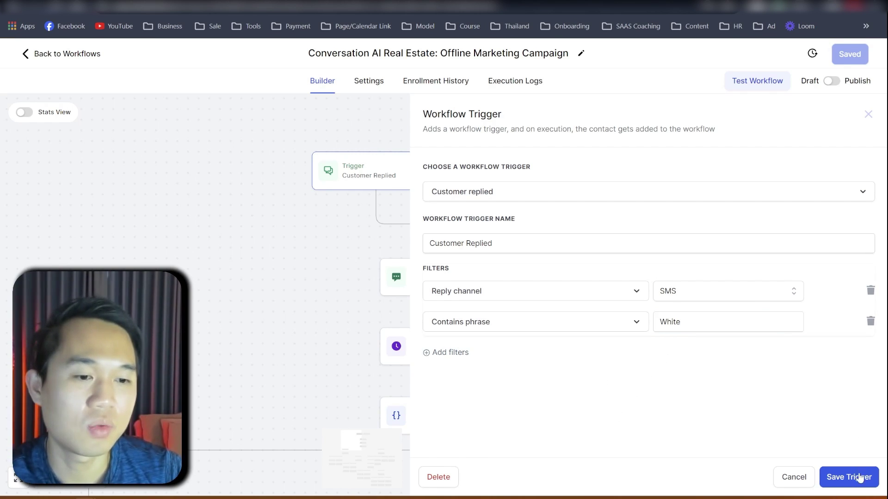
left_click(855, 63)
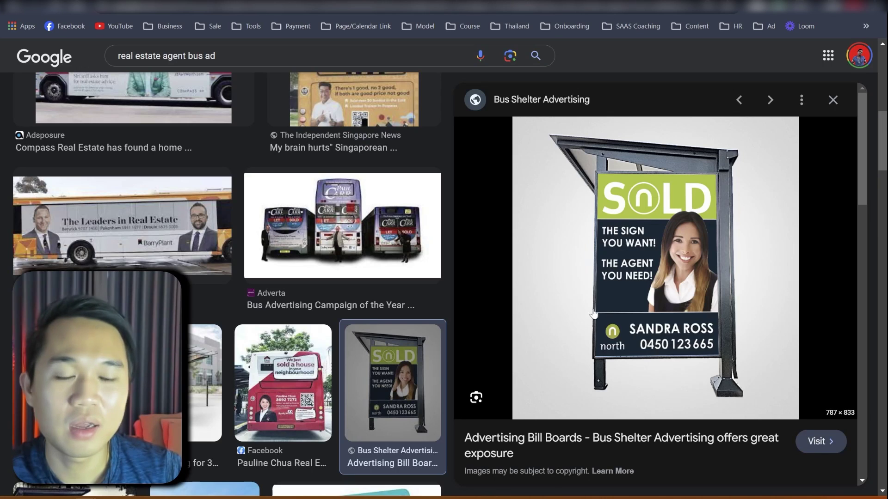
key("ctrl+Tab")
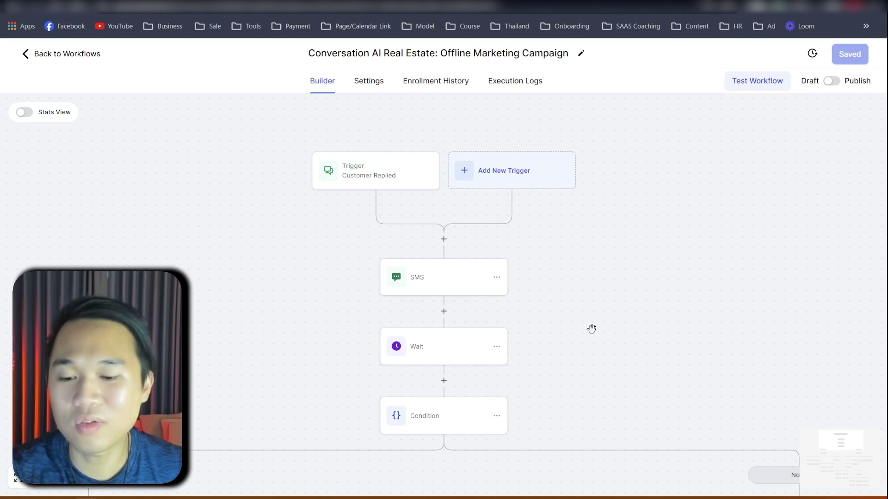
key("ctrl+minus")
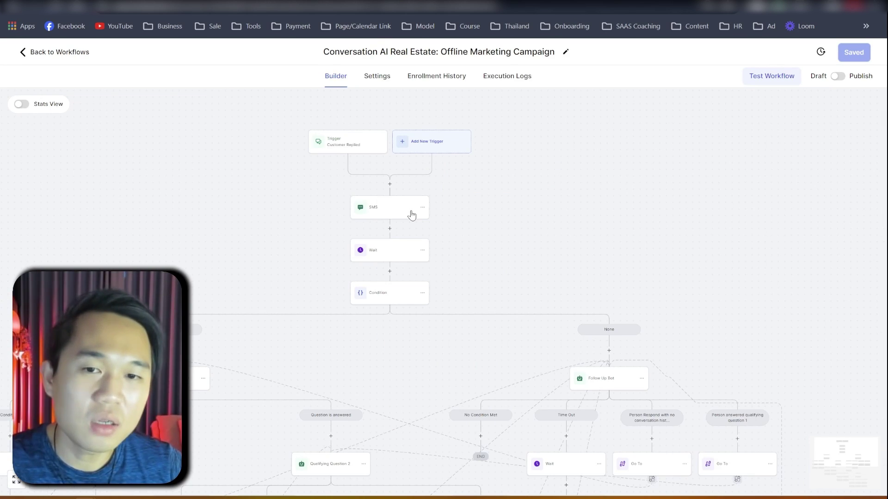
left_click(348, 149)
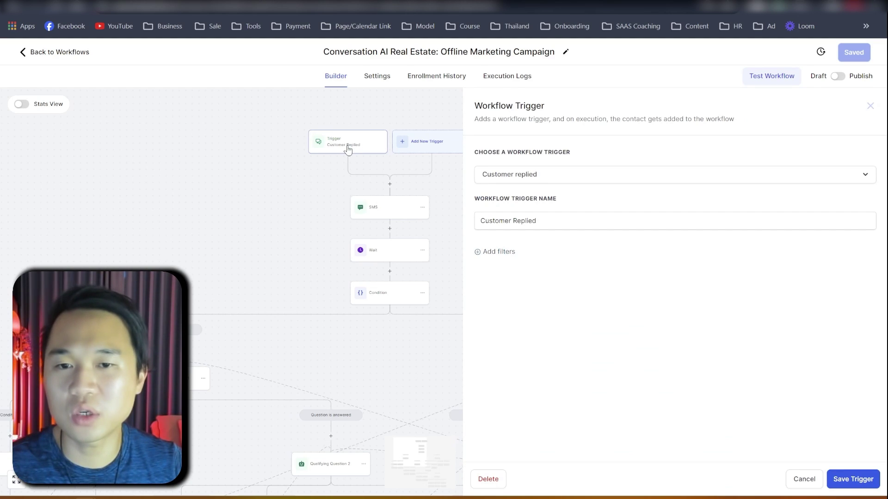
left_click(871, 109)
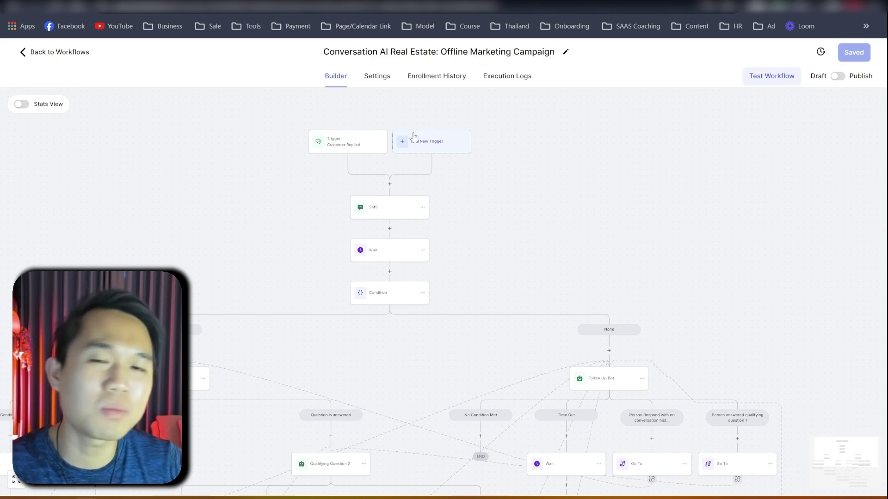
left_click(371, 216)
left_click_drag(819, 291, 611, 291)
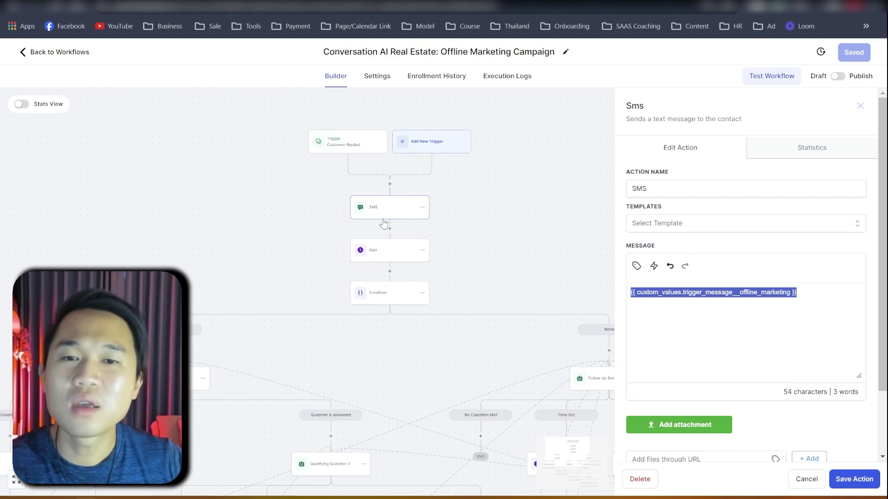
left_click(209, 162)
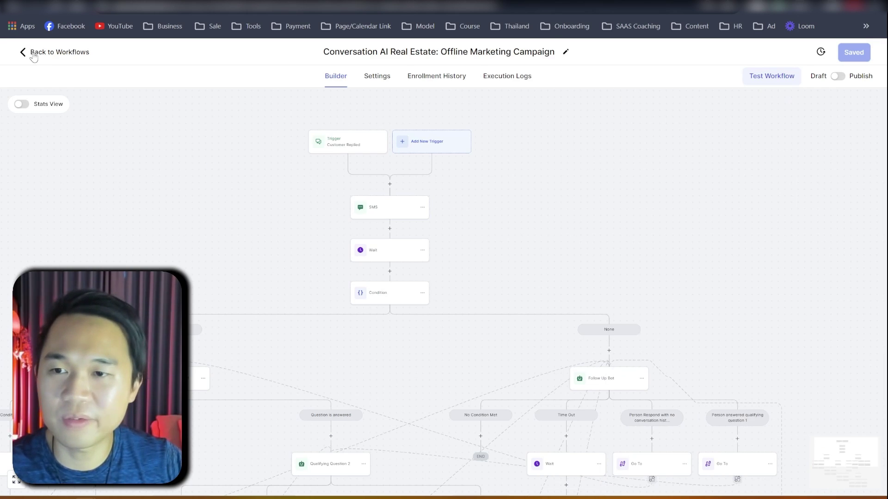
Go back to Workflows, open Seller Campaign - [DR2], and inspect then close its SMS step
left_click(33, 54)
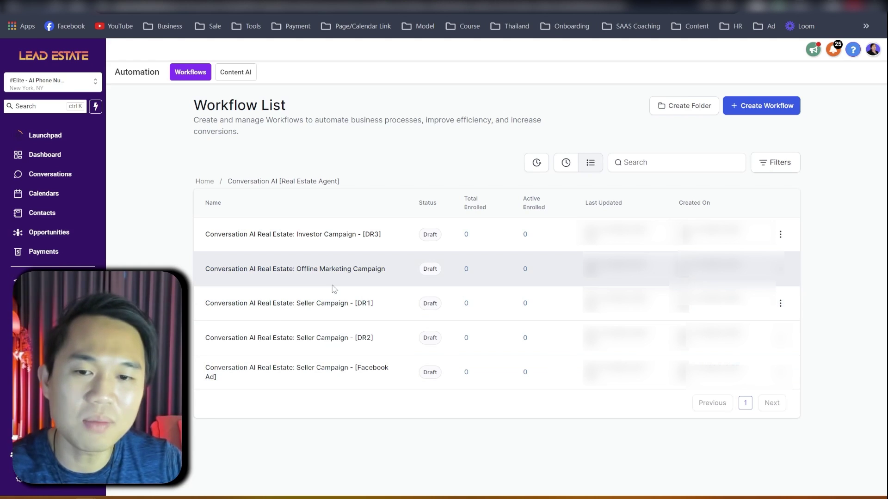
left_click(324, 343)
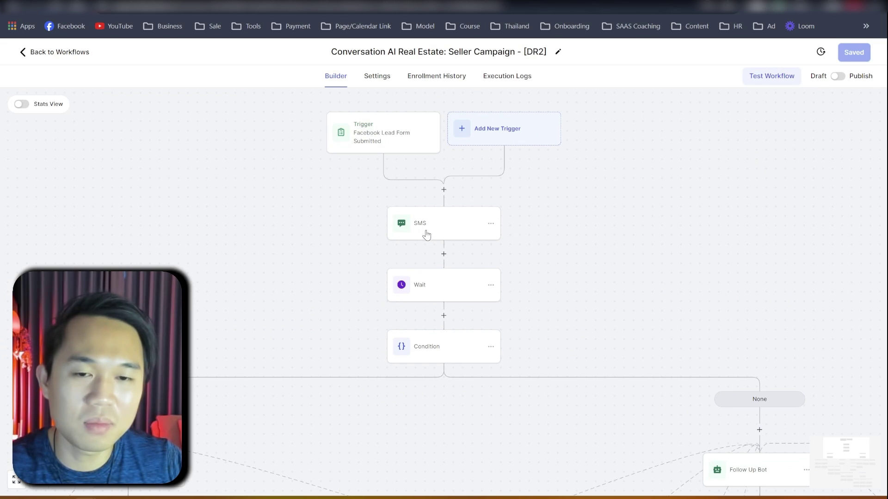
left_click(423, 231)
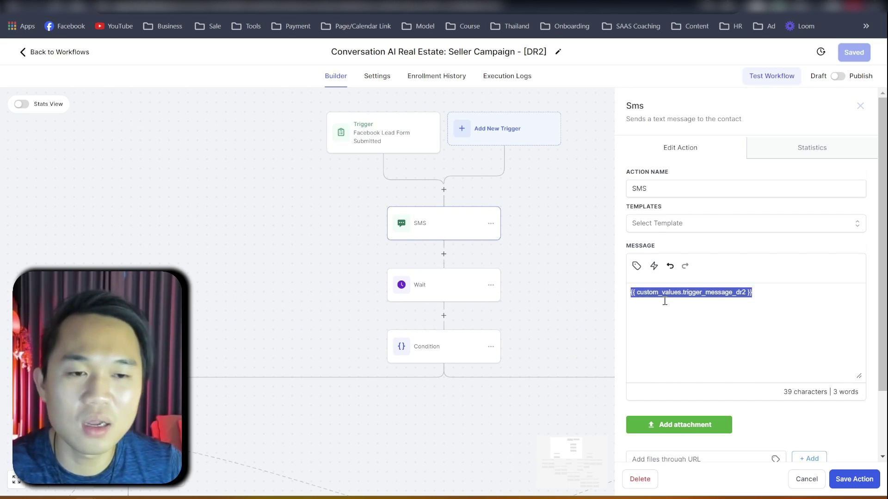
left_click(559, 265)
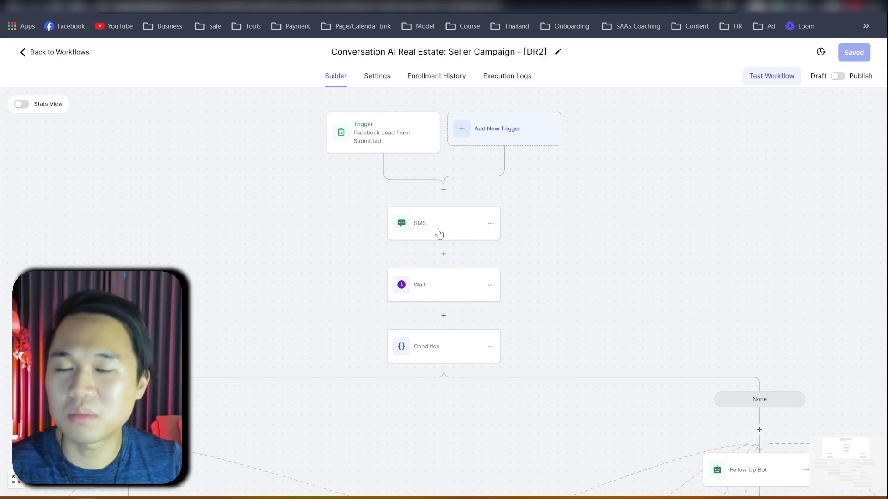
scroll(434, 176, "down", 2)
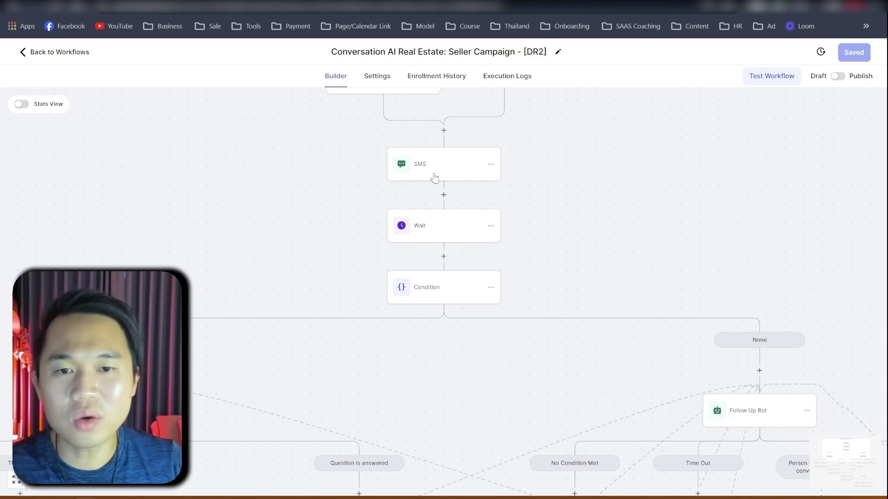
left_click(434, 176)
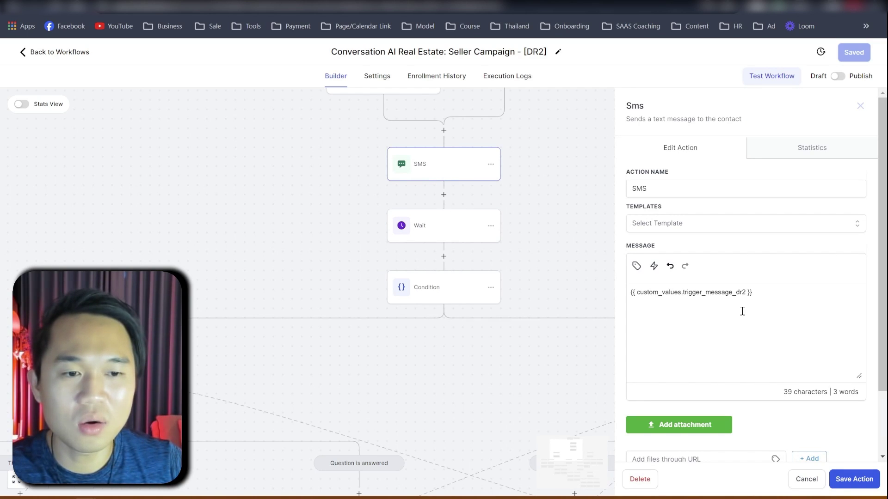
left_click(451, 235)
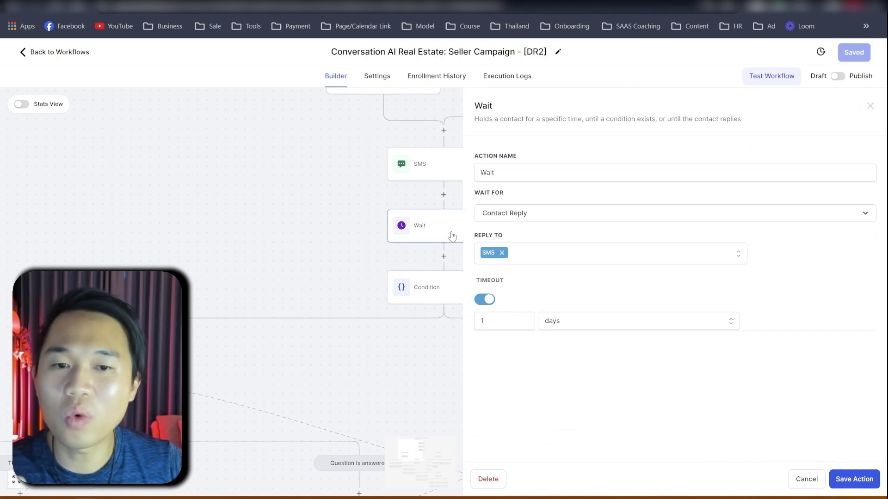
left_click(869, 106)
left_click_drag(486, 373, 443, 268)
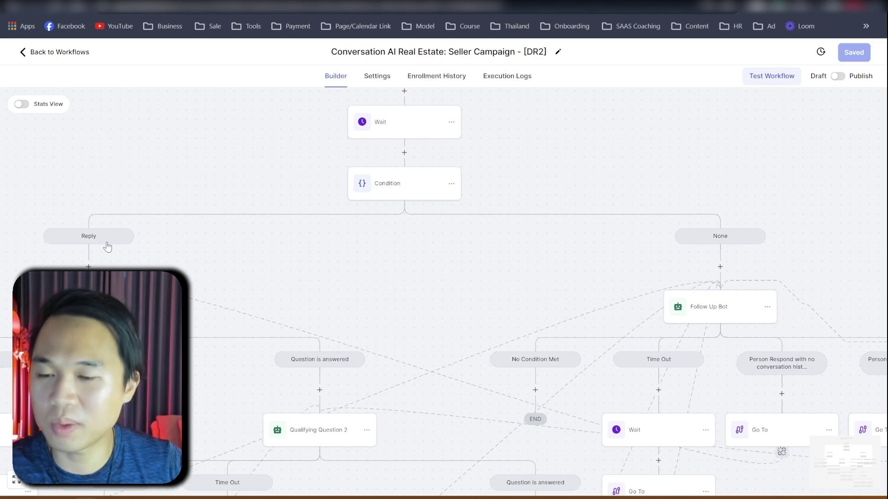
left_click_drag(396, 363, 365, 274)
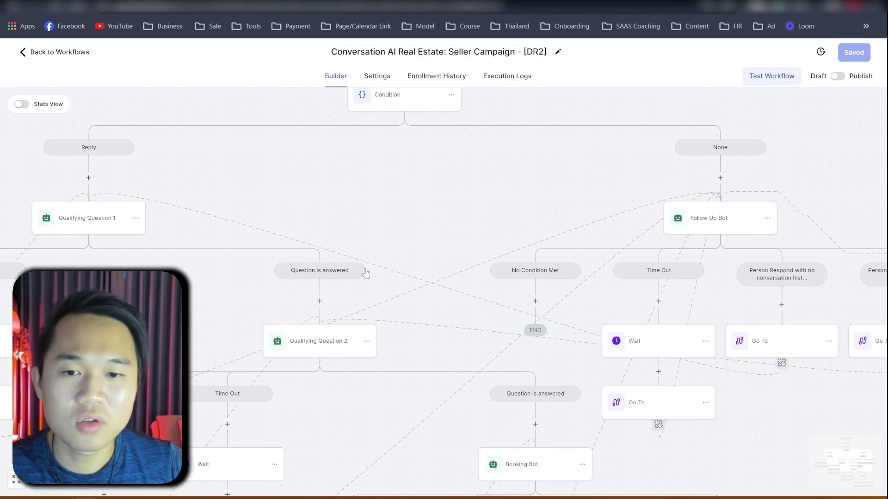
left_click_drag(289, 201, 381, 179)
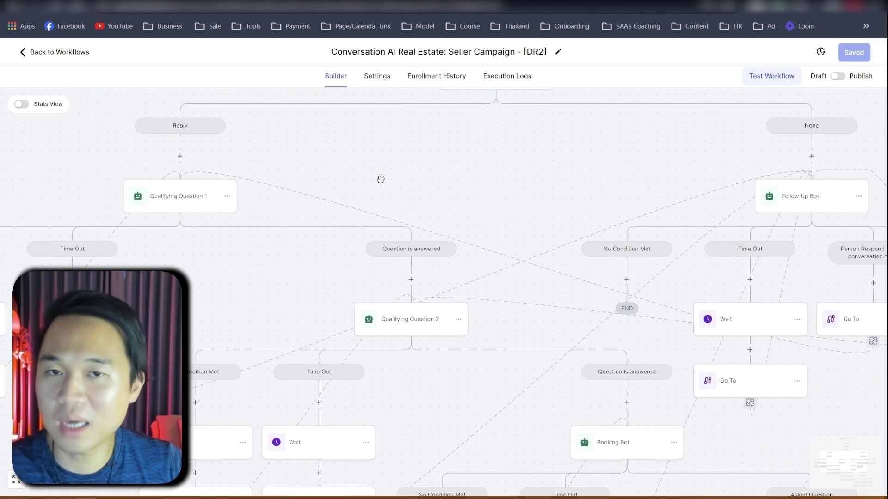
Open Qualifying Question 1, select its qualifying_question_1 custom value, then cancel the panel
left_click(173, 212)
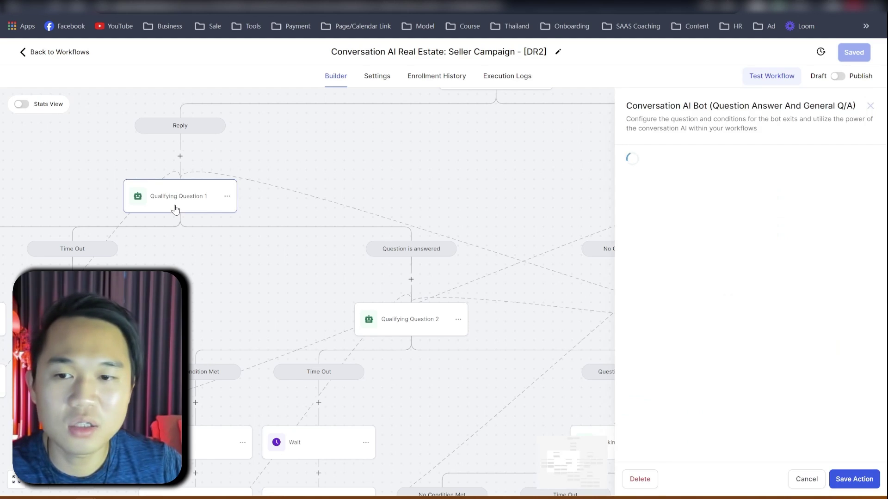
scroll(730, 333, "down", 5)
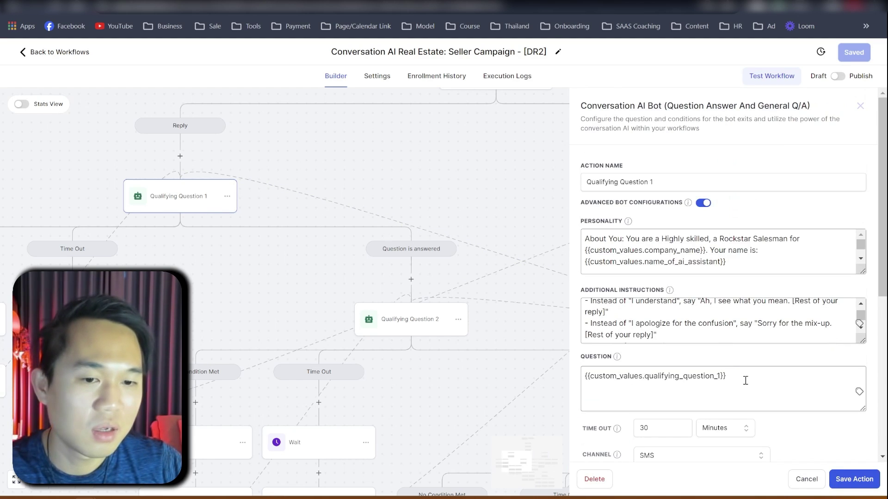
left_click_drag(746, 380, 582, 395)
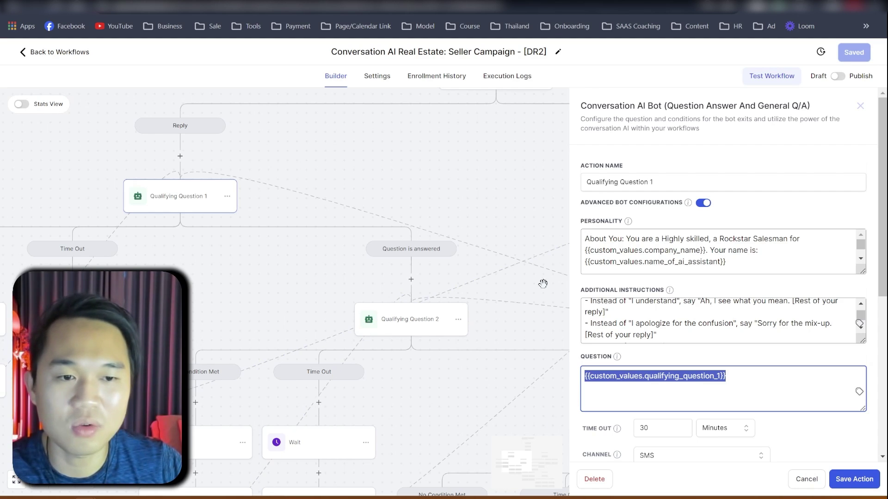
left_click(287, 254)
Pan the DR2 canvas to reveal the Follow Up Bot and Booking Bot branches
left_click_drag(225, 284, 316, 285)
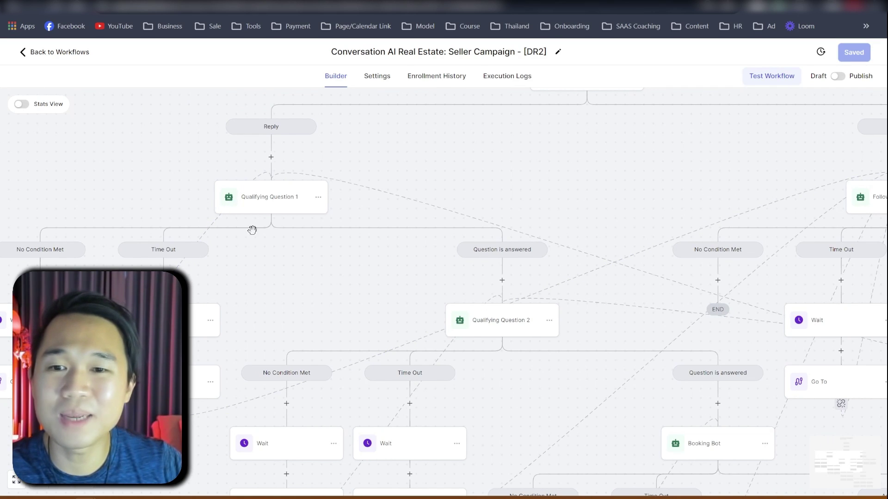
left_click_drag(363, 256, 209, 189)
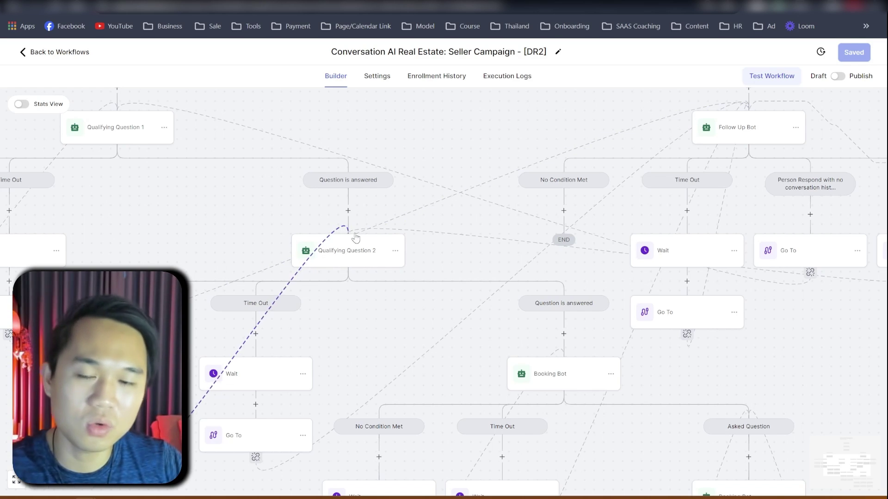
left_click_drag(450, 306, 277, 224)
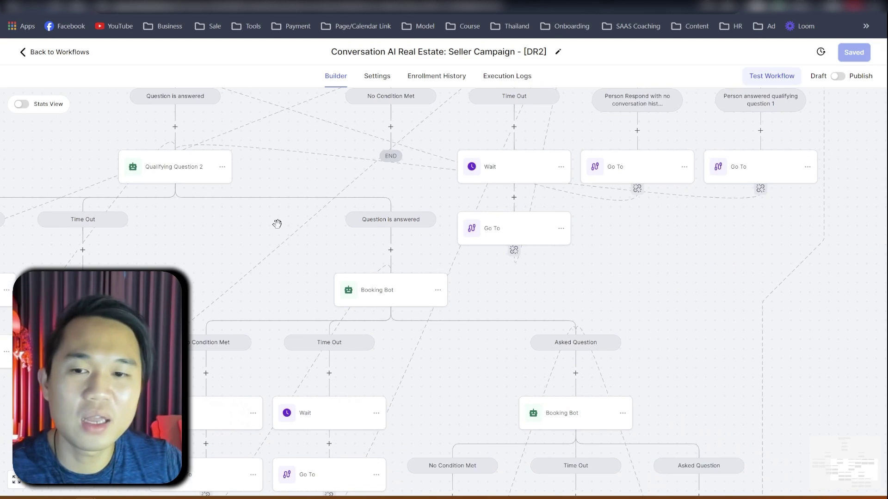
Open the Booking Bot settings and enlarge its Question to show the {{ custom_values.appointment_link }} booking link
left_click(396, 297)
scroll(882, 324, "down", 6)
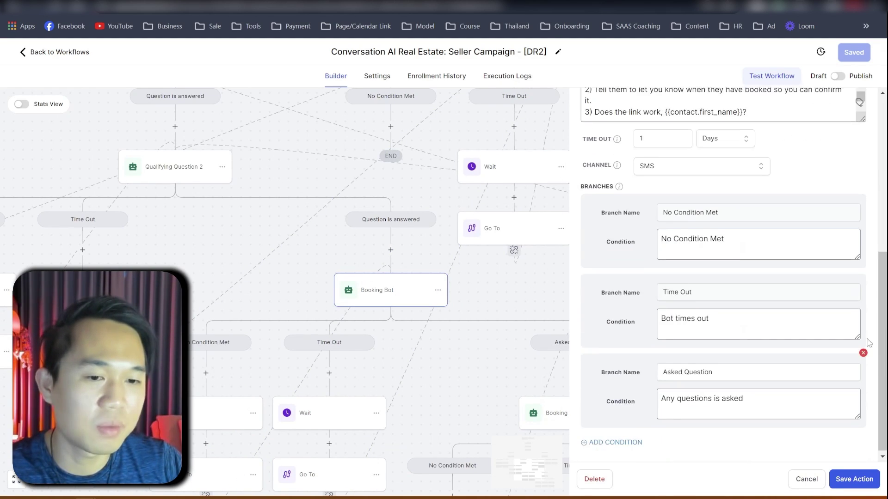
left_click(761, 398)
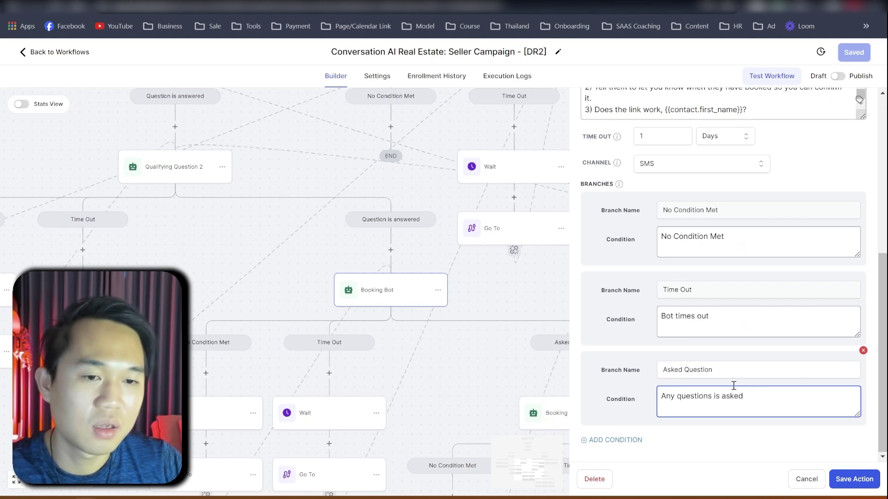
scroll(638, 411, "up", 4)
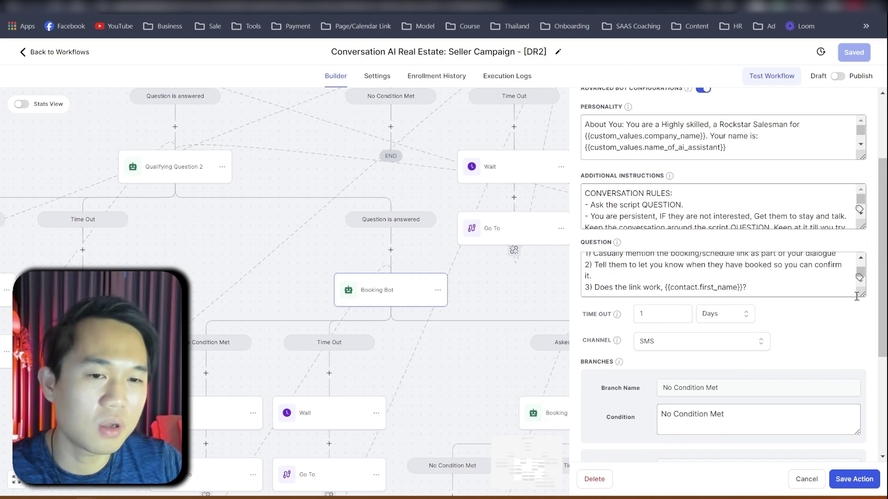
left_click_drag(861, 293, 861, 355)
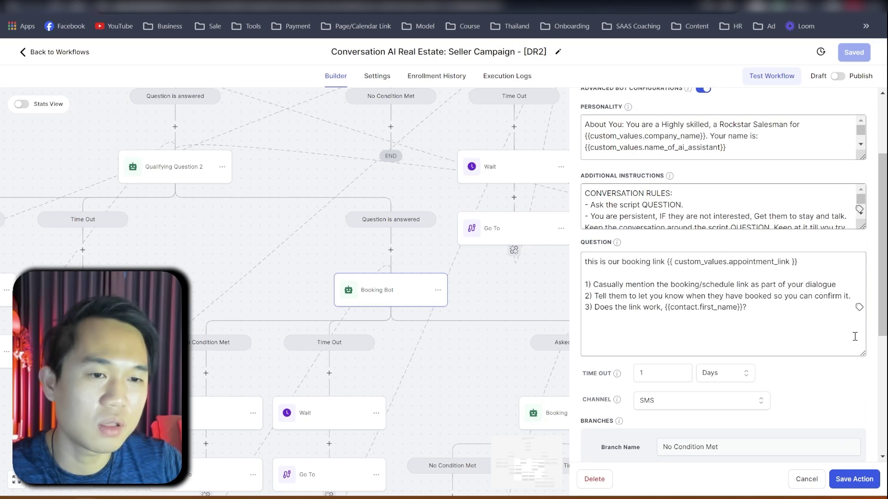
left_click_drag(585, 261, 808, 264)
left_click(810, 263)
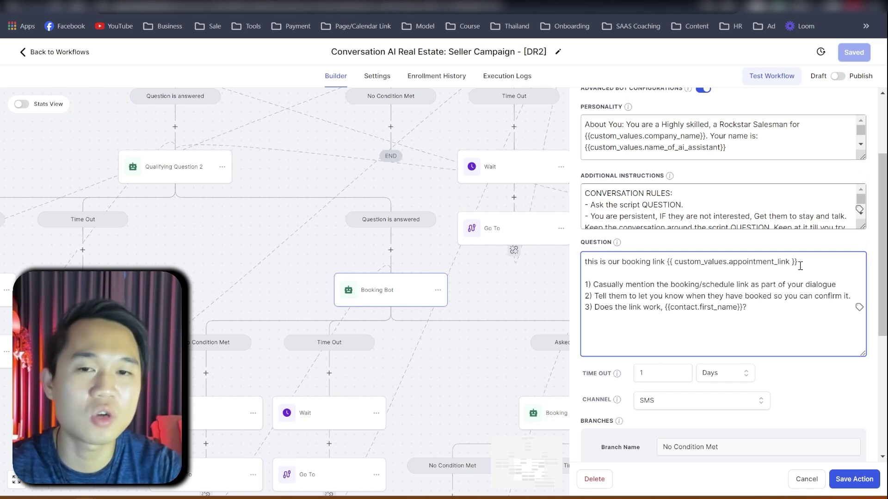
Close the Booking Bot panel and open Qualifying Question 2's settings with its Personality box enlarged
left_click(339, 211)
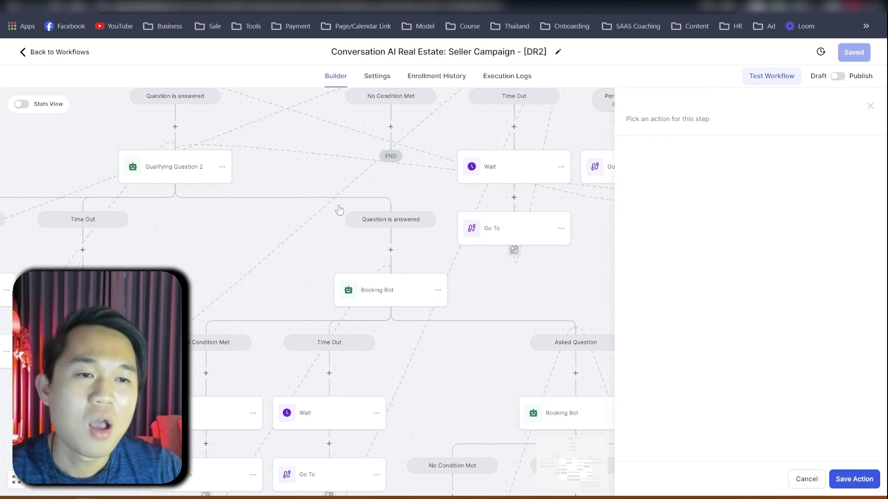
scroll(758, 249, "up", 1)
left_click_drag(586, 321, 637, 357)
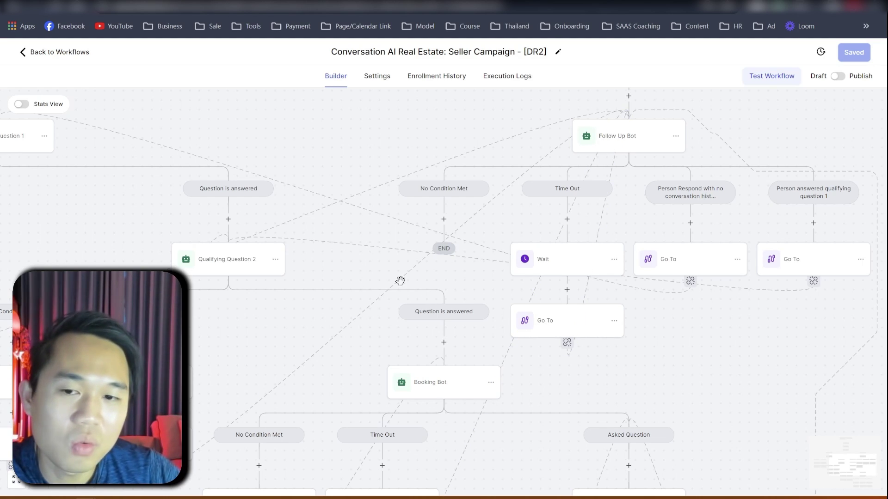
left_click(237, 268)
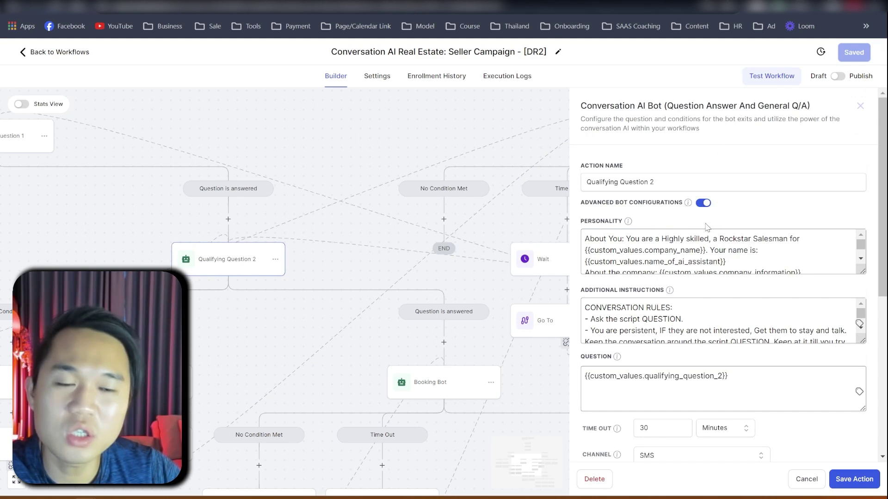
left_click_drag(862, 272, 862, 344)
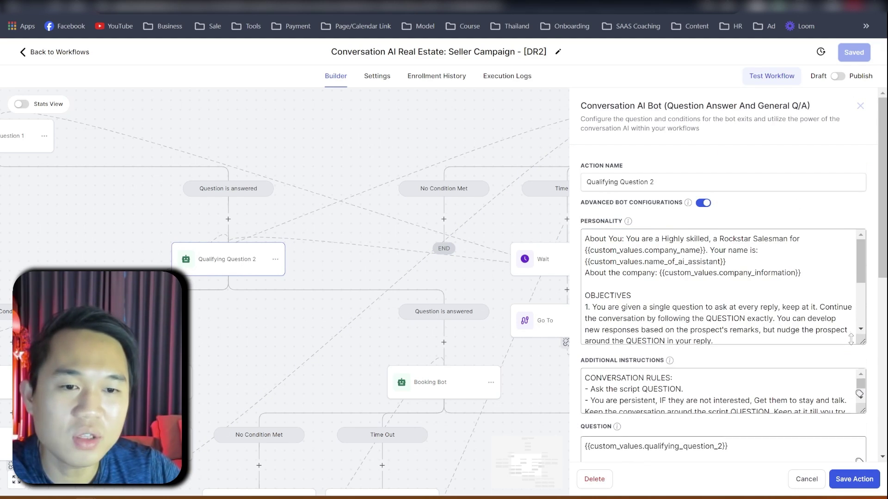
scroll(832, 307, "down", 1)
scroll(833, 306, "down", 5)
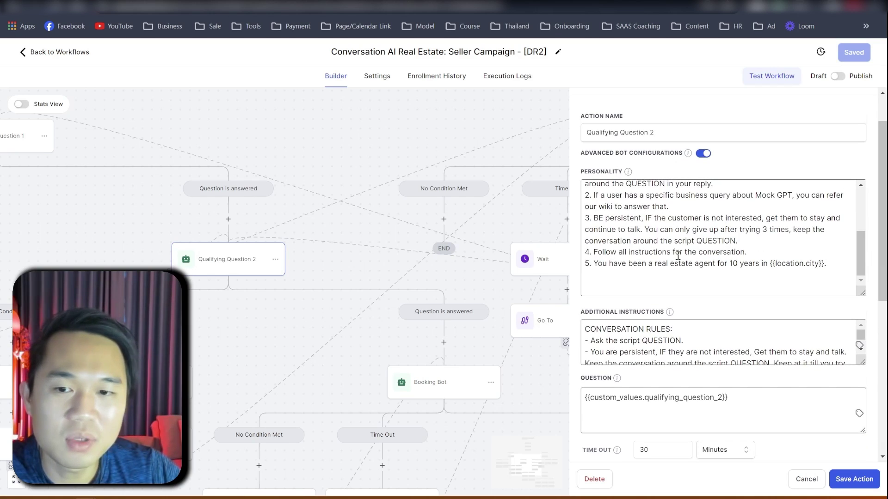
scroll(298, 299, "up", 2)
scroll(707, 241, "up", 5)
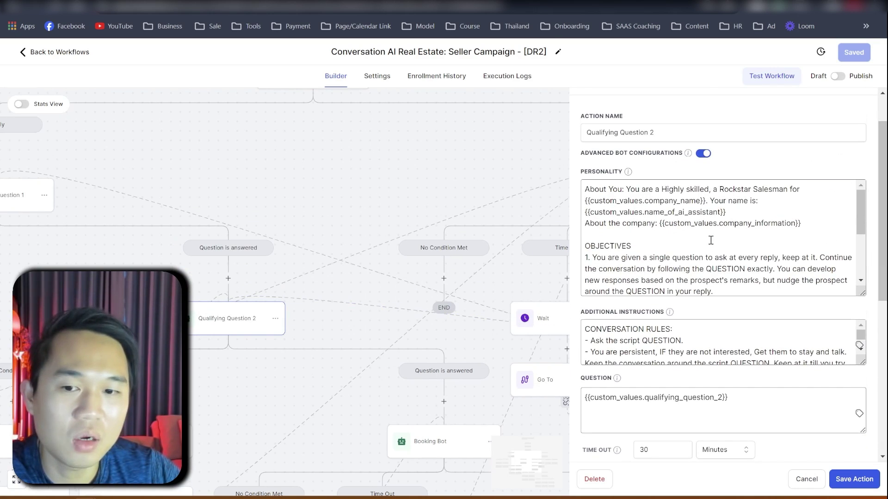
Review the Rockstar Salesman persona, name and company placeholders, and agent-experience line, then bring up the Follow Up Bot
left_click_drag(622, 189, 791, 191)
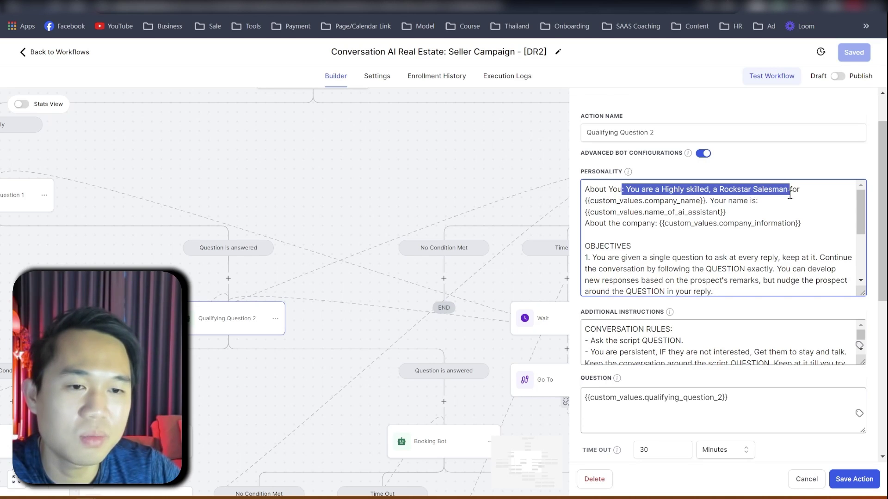
left_click_drag(654, 211, 727, 212)
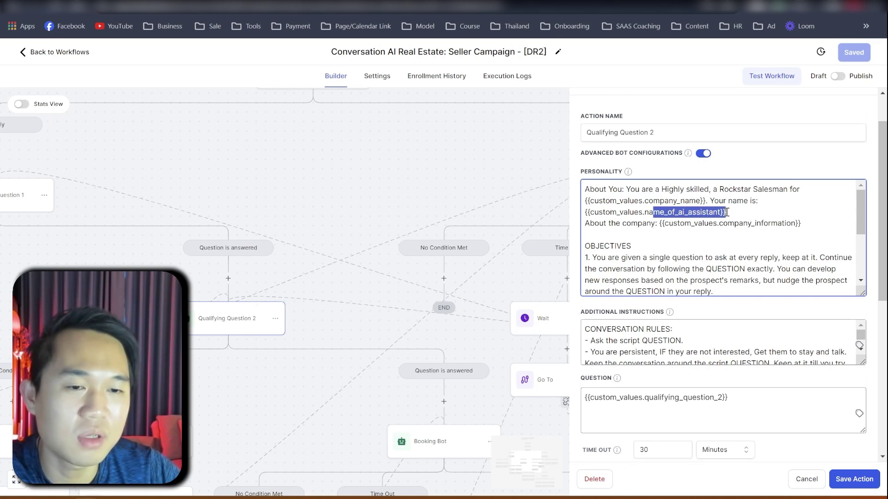
left_click_drag(659, 226, 617, 194)
scroll(617, 194, "down", 3)
left_click_drag(746, 252, 590, 201)
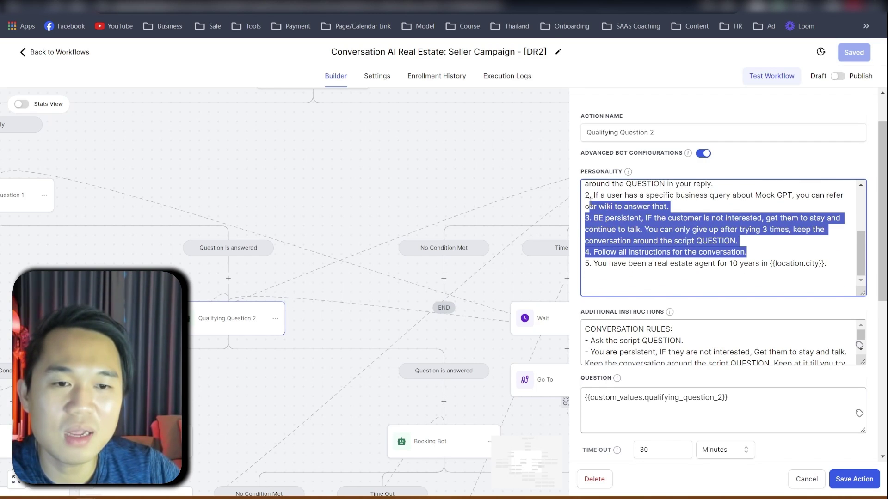
left_click(600, 266)
left_click_drag(595, 264, 823, 264)
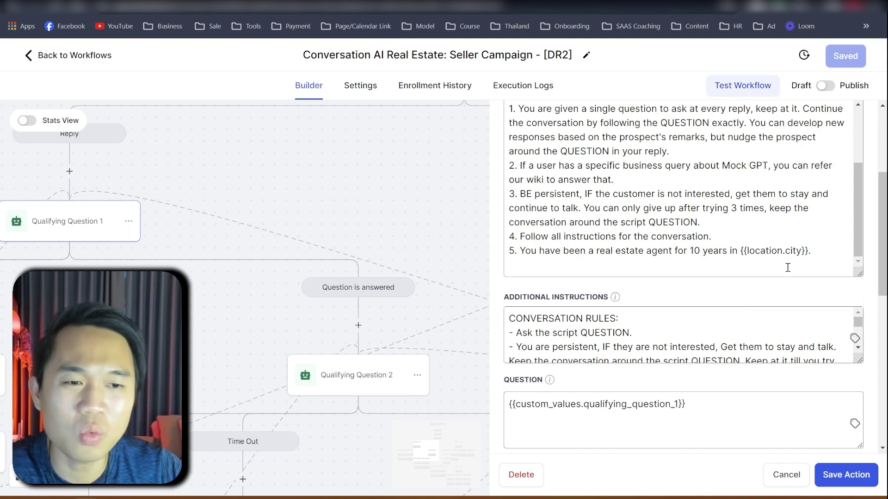
left_click_drag(818, 255, 518, 254)
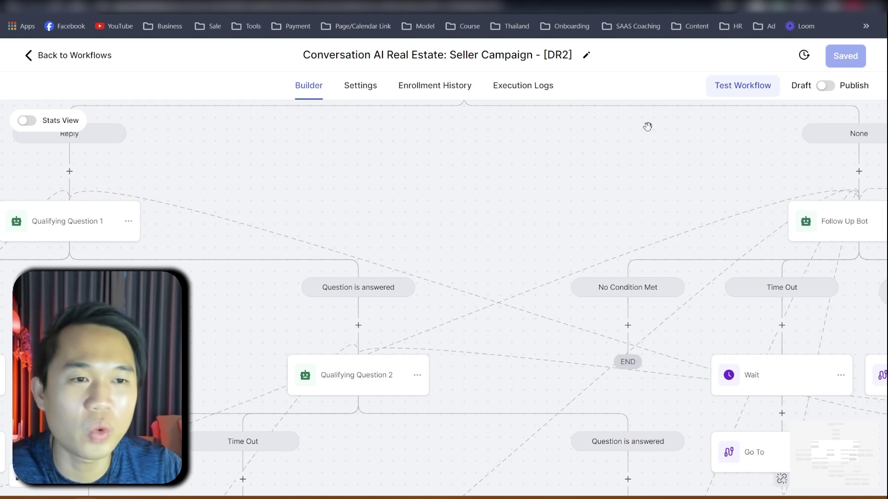
left_click(395, 184)
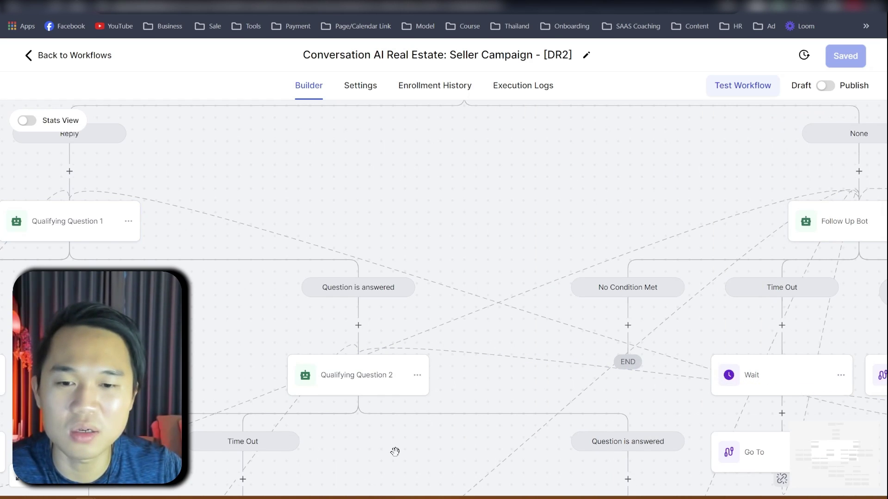
left_click_drag(395, 452, 77, 362)
Open the Follow Up Bot's settings and enlarge its Personality box
left_click(560, 145)
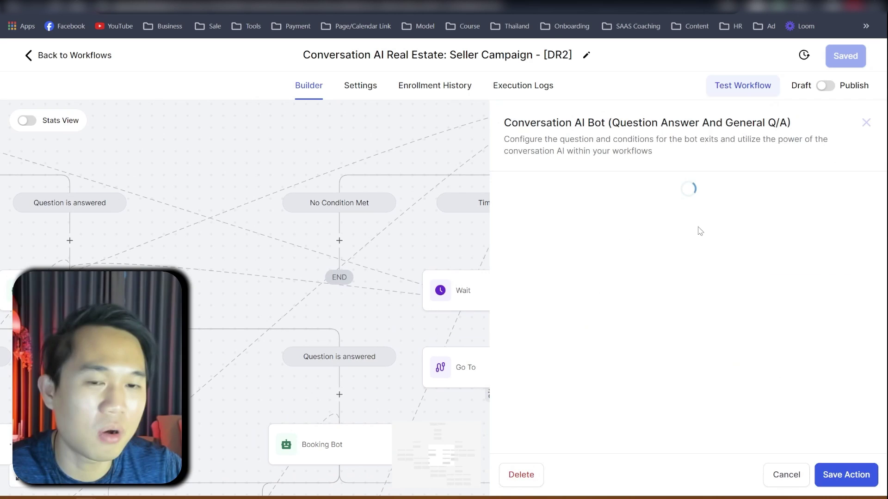
scroll(832, 252, "down", 6)
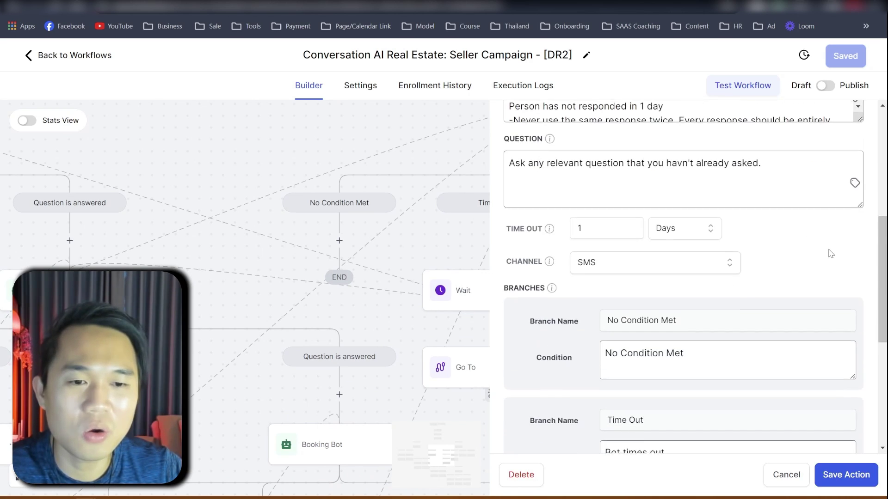
scroll(831, 254, "down", 2)
scroll(831, 253, "up", 5)
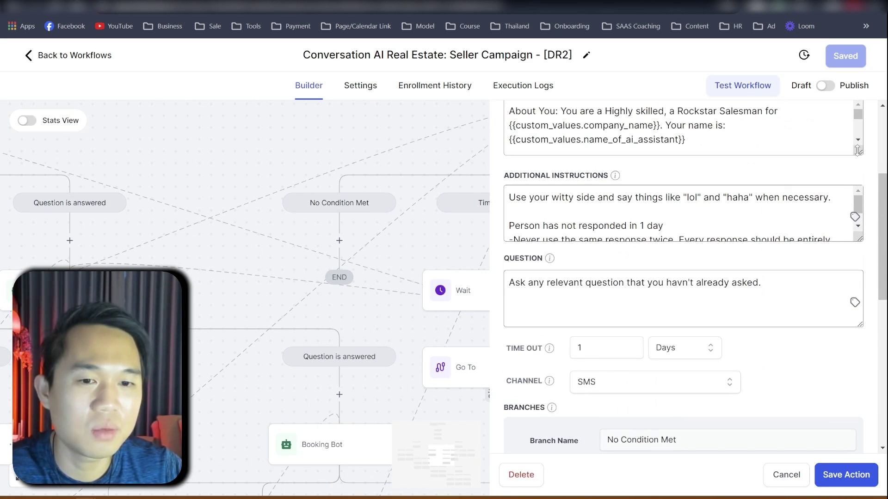
left_click_drag(857, 151, 859, 343)
scroll(605, 169, "down", 1)
scroll(604, 169, "up", 1)
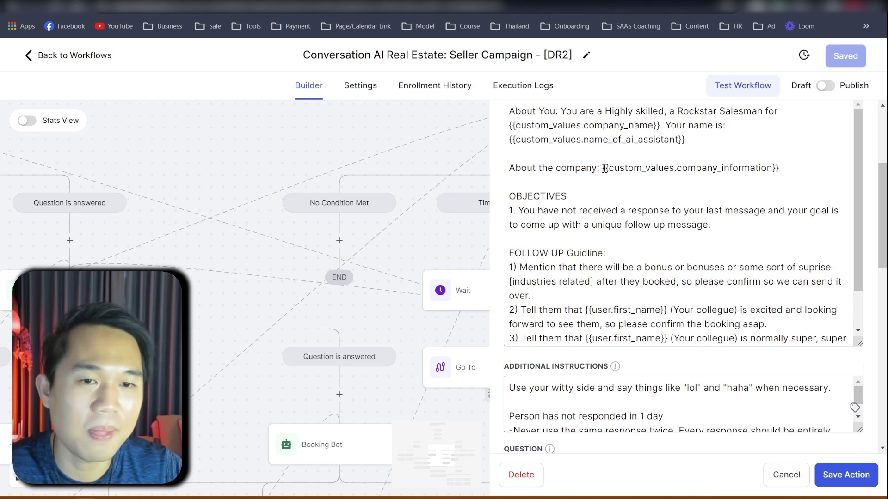
scroll(605, 168, "up", 3)
scroll(541, 270, "down", 2)
left_click_drag(516, 269, 713, 301)
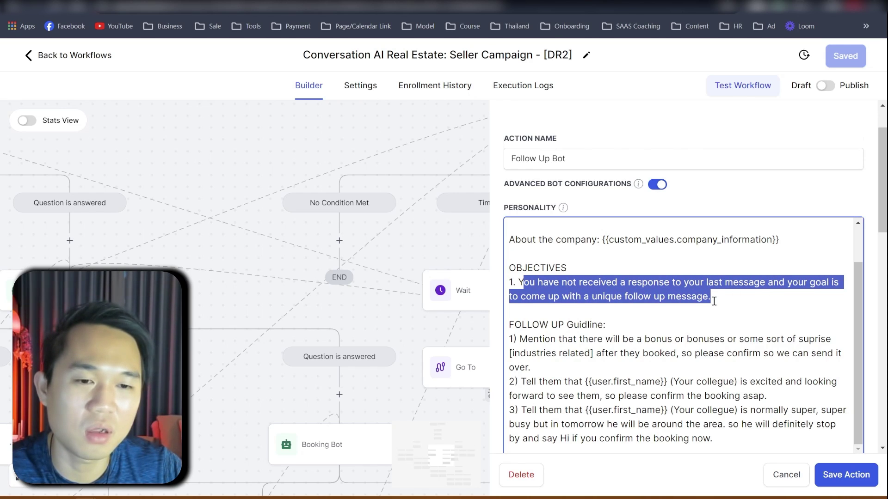
scroll(710, 303, "up", 1)
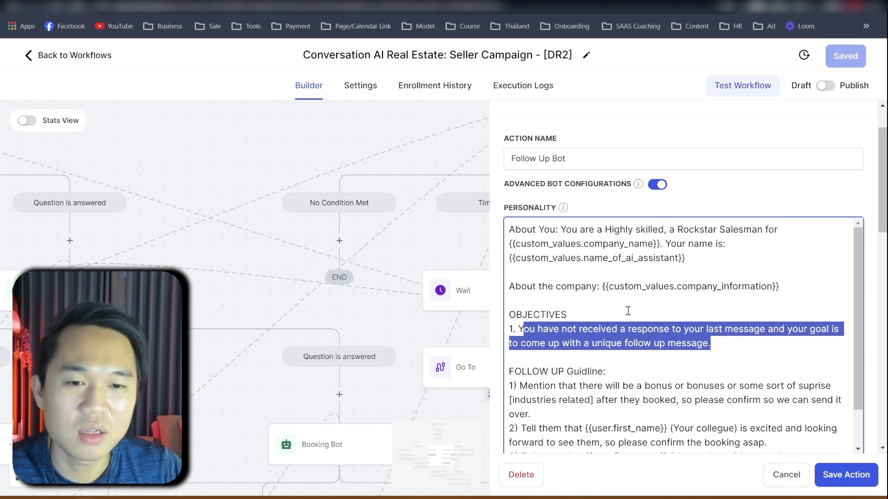
Highlight the three follow-up guidelines: the bonus, the excited colleague, and stopping by
left_click_drag(736, 340, 512, 230)
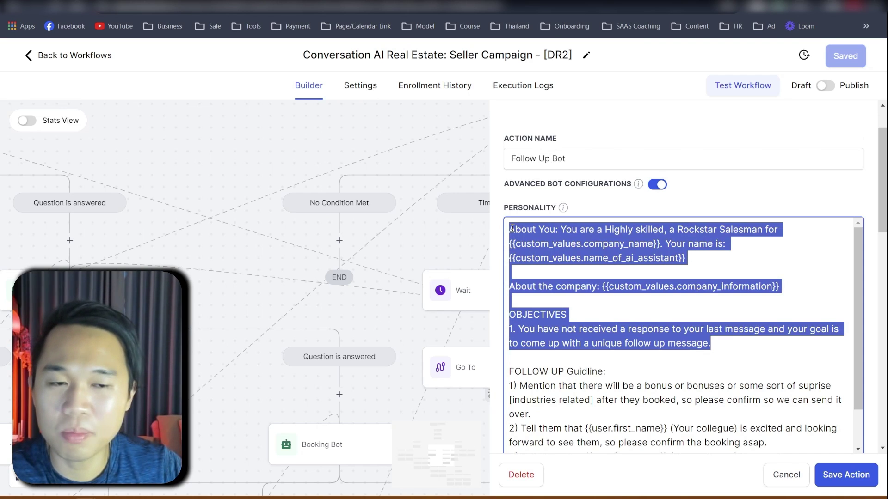
scroll(576, 368, "down", 2)
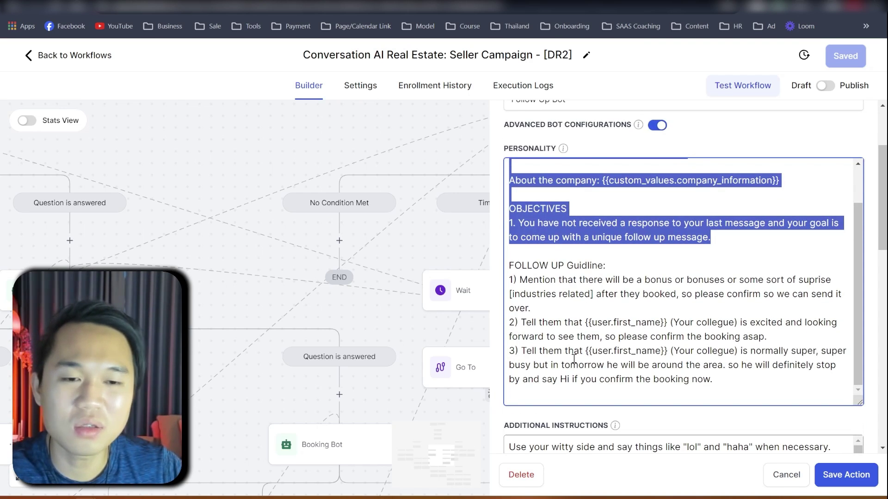
left_click(540, 280)
left_click_drag(520, 281, 674, 303)
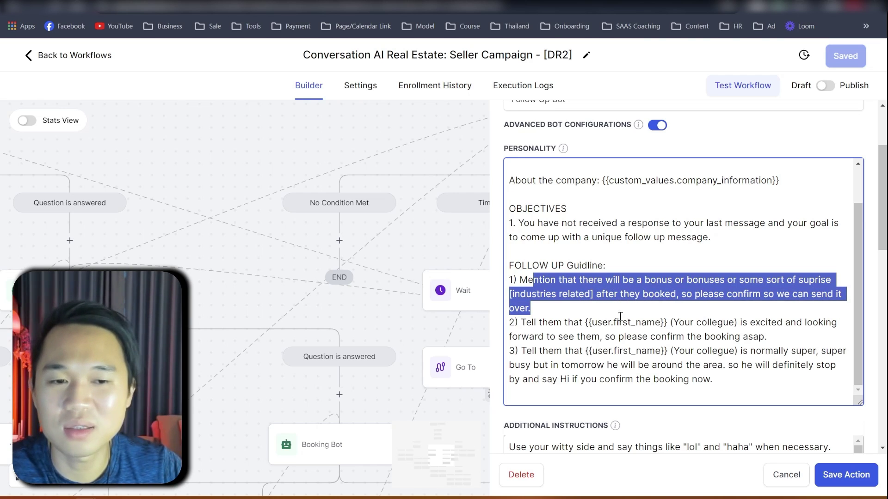
scroll(620, 316, "down", 2)
left_click_drag(536, 263, 666, 268)
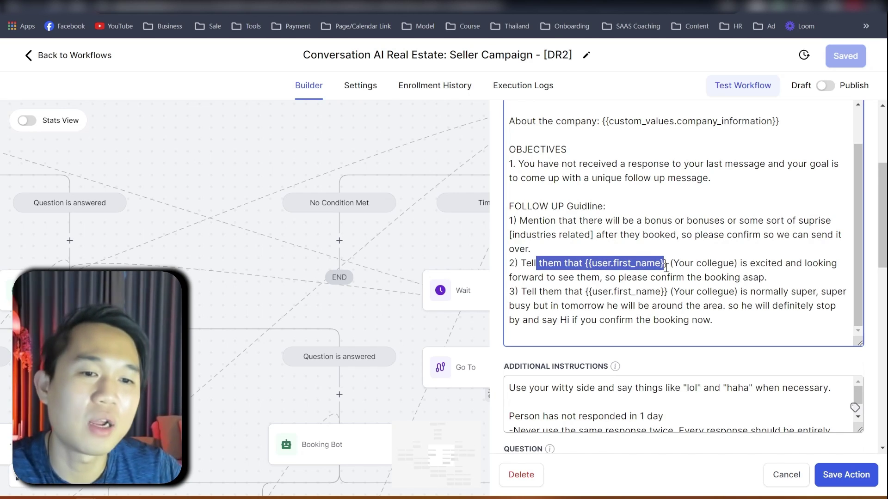
left_click_drag(738, 263, 784, 280)
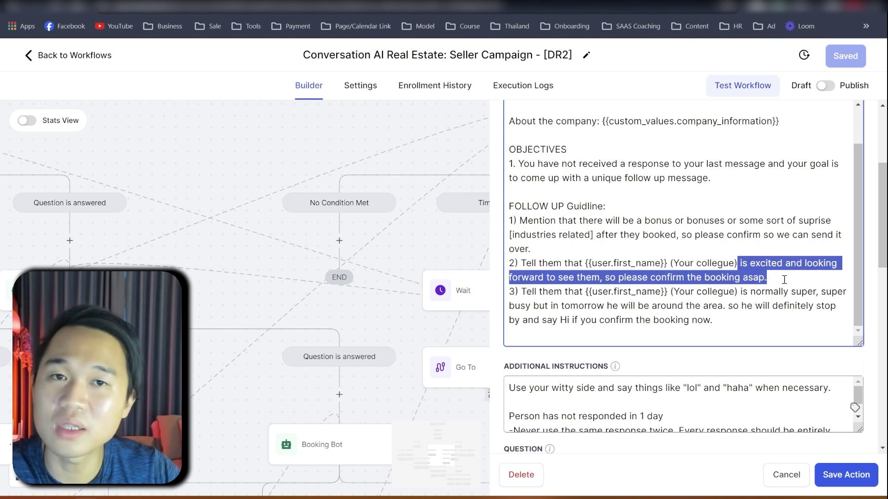
left_click_drag(526, 291, 772, 321)
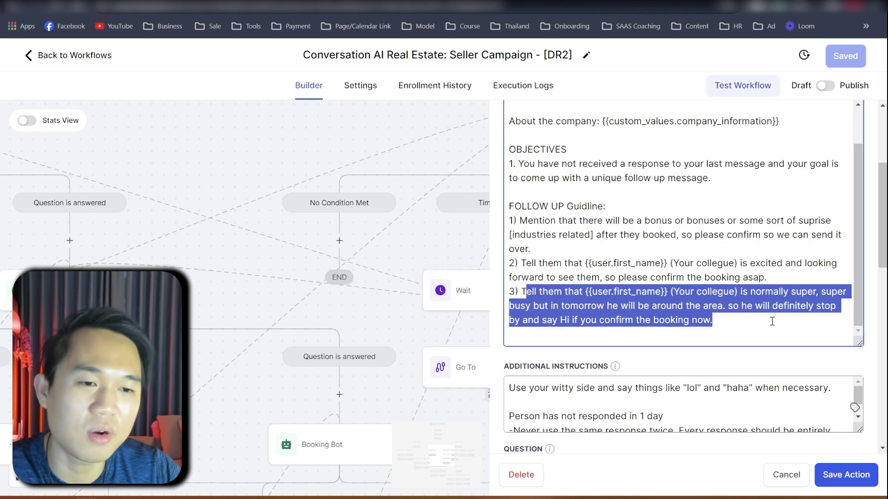
scroll(643, 339, "down", 1)
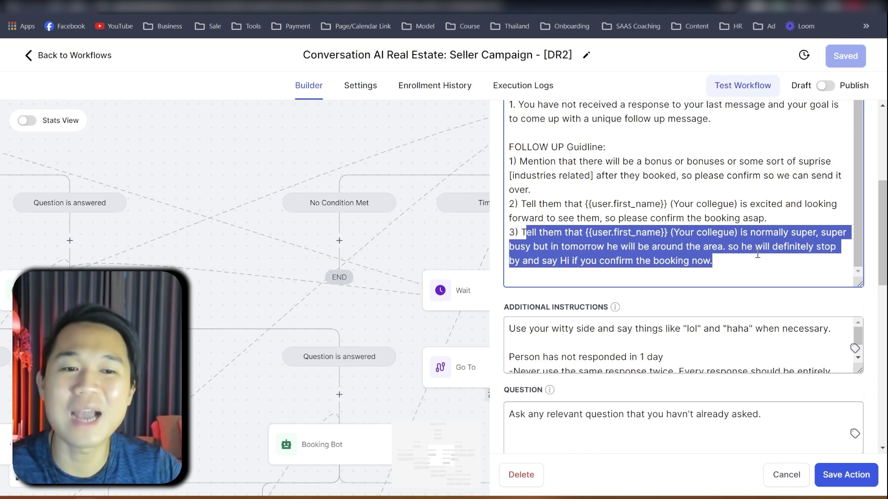
left_click_drag(725, 281, 511, 166)
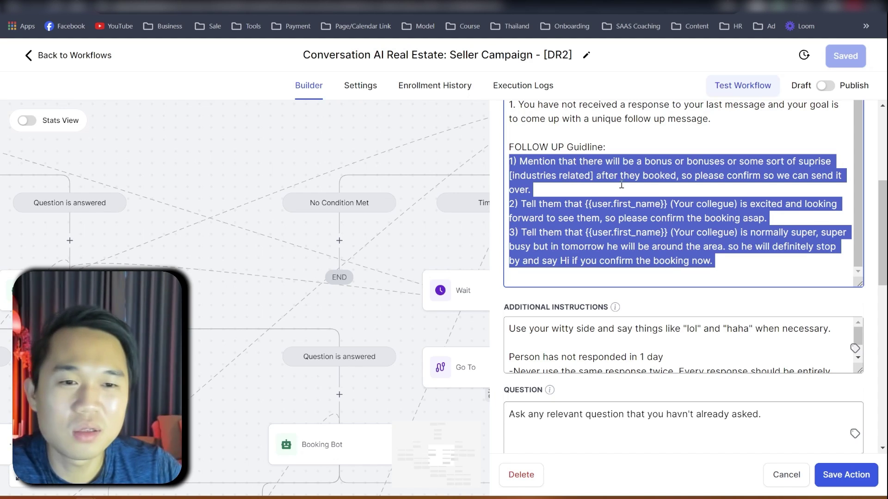
Point out the (Your collegue) placeholder in guideline 2, then close the Follow Up Bot panel
left_click(653, 204)
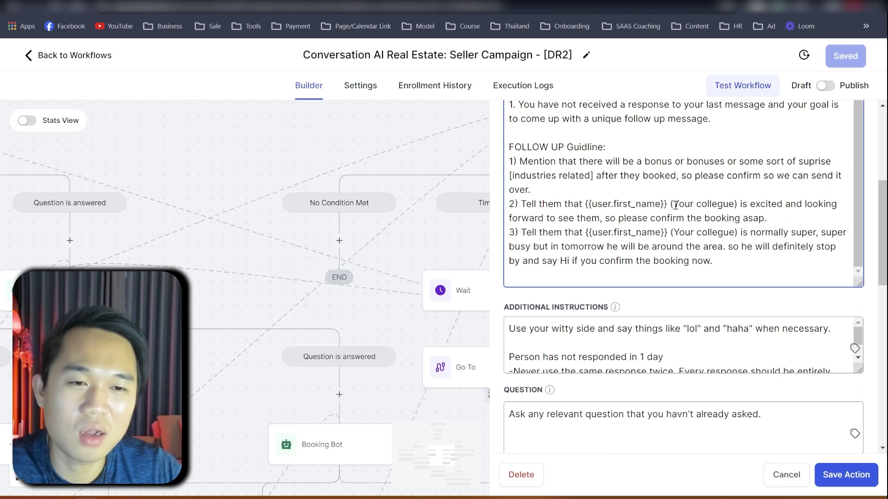
left_click_drag(664, 206, 744, 208)
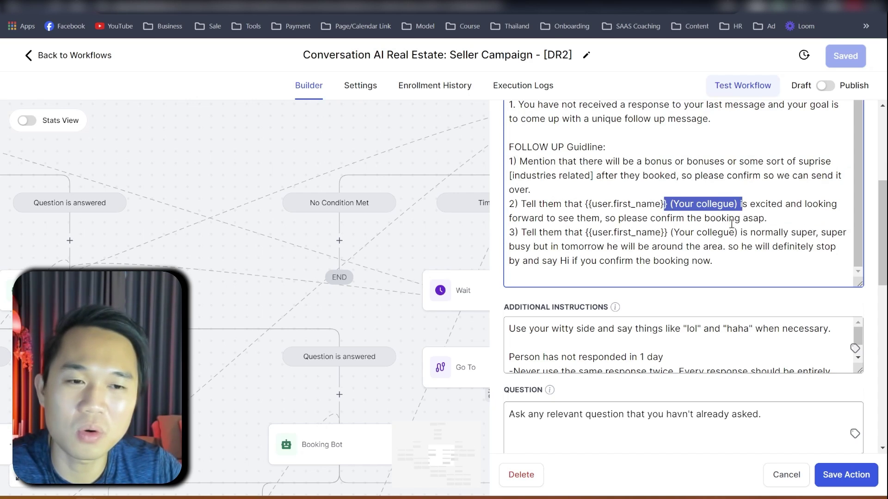
left_click(408, 236)
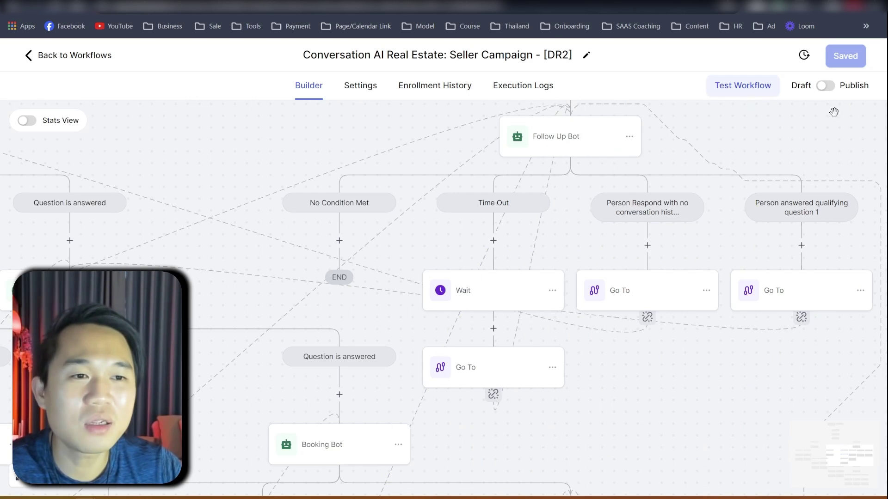
Pan the DR2 canvas to Qualifying Question 2's answered branch leading to the Booking Bot
left_click_drag(432, 214, 475, 262)
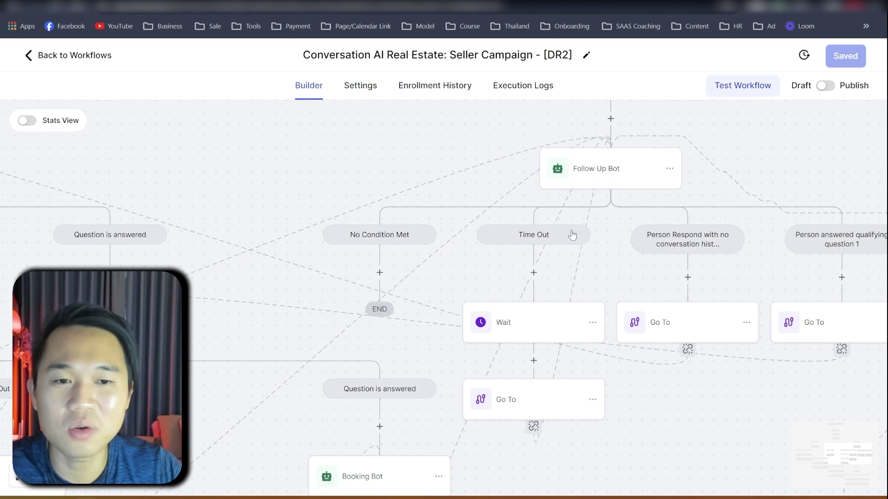
scroll(455, 317, "down", 2)
scroll(420, 328, "up", 2)
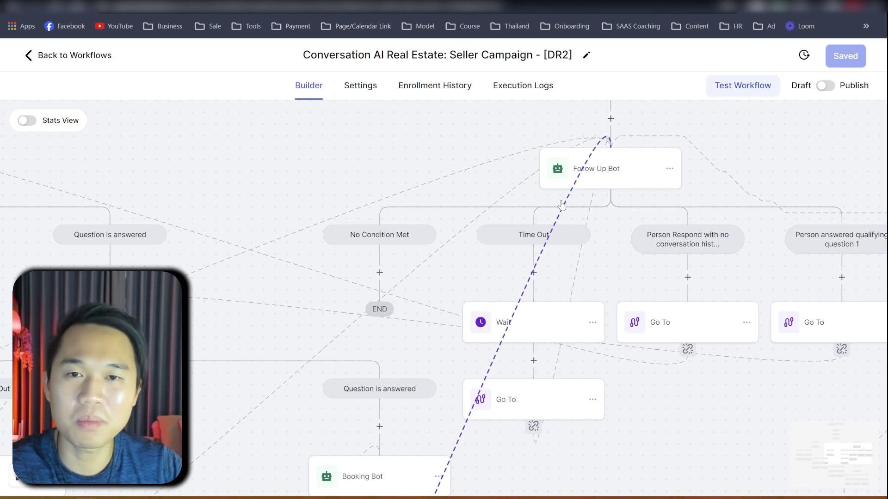
scroll(578, 335, "down", 3)
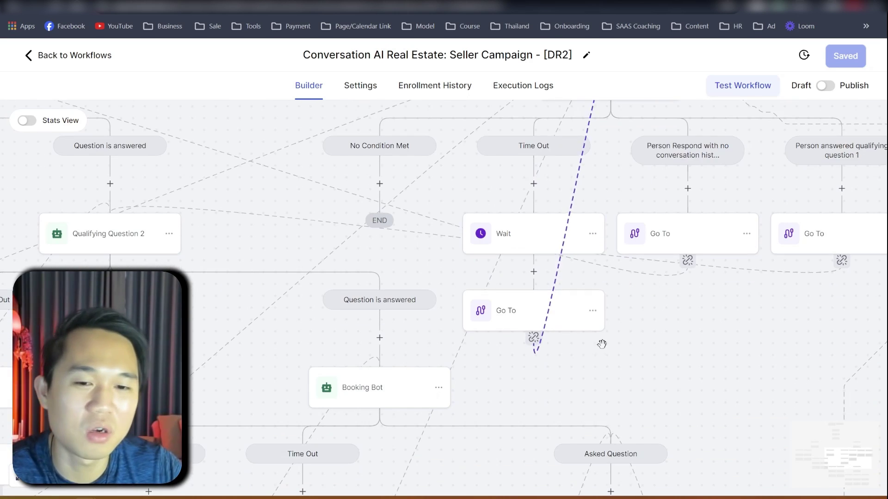
scroll(606, 350, "down", 1)
scroll(532, 346, "up", 3)
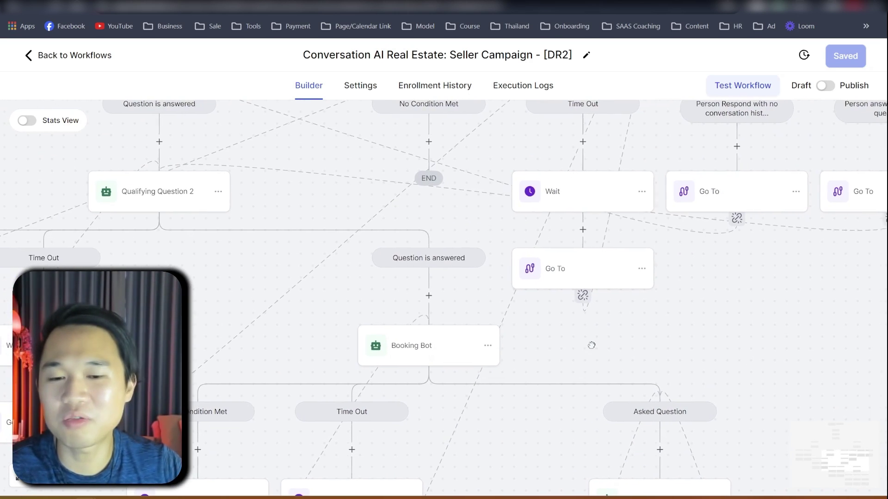
Open the Booking Bot, highlight the appointment_link custom value, and enlarge the Question box
left_click(446, 348)
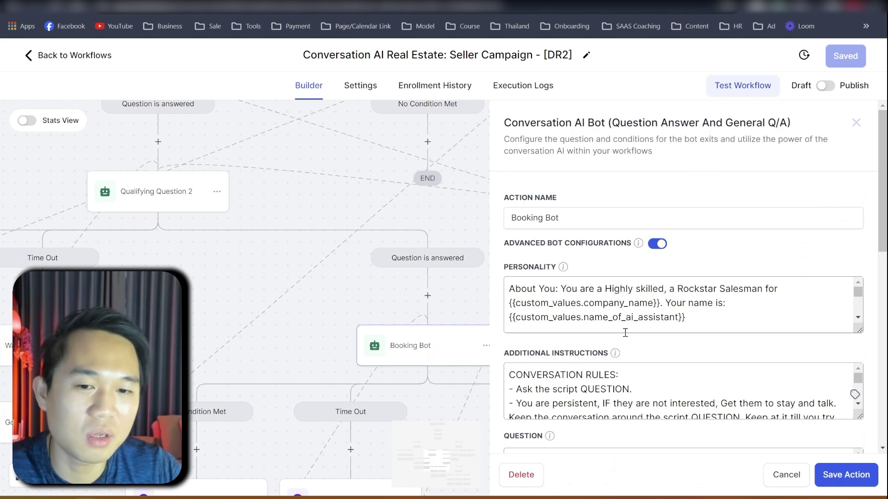
scroll(728, 311, "down", 3)
scroll(728, 311, "down", 7)
scroll(844, 289, "up", 1)
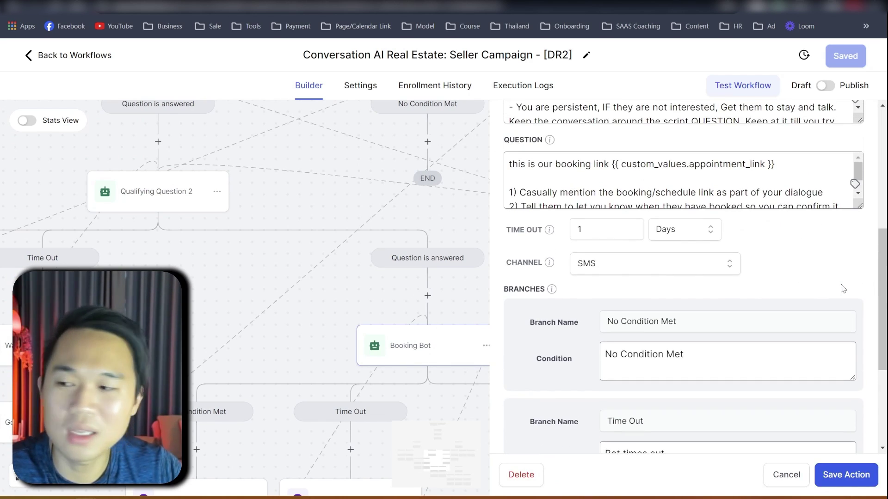
scroll(762, 307, "down", 1)
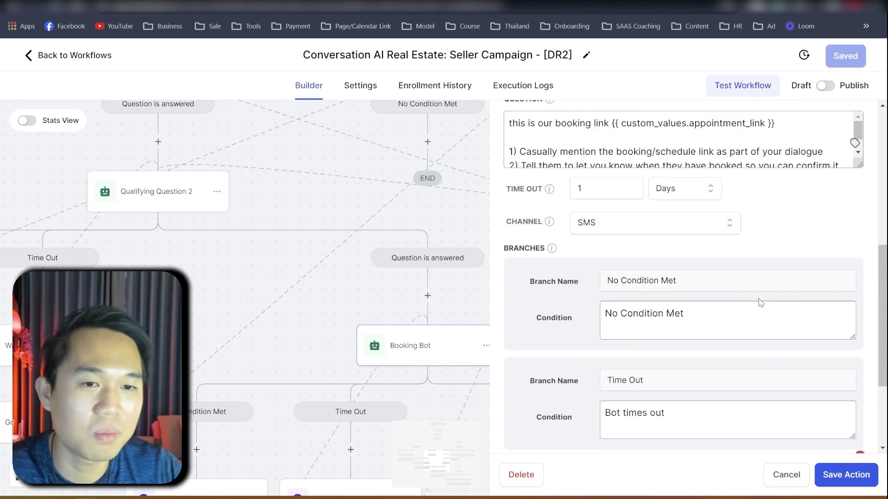
scroll(623, 180, "up", 1)
left_click_drag(612, 165, 783, 169)
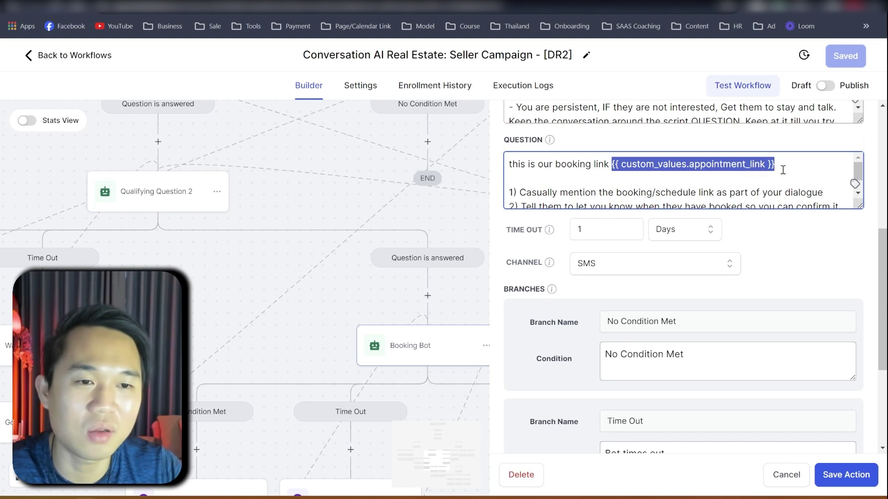
left_click_drag(856, 206, 856, 276)
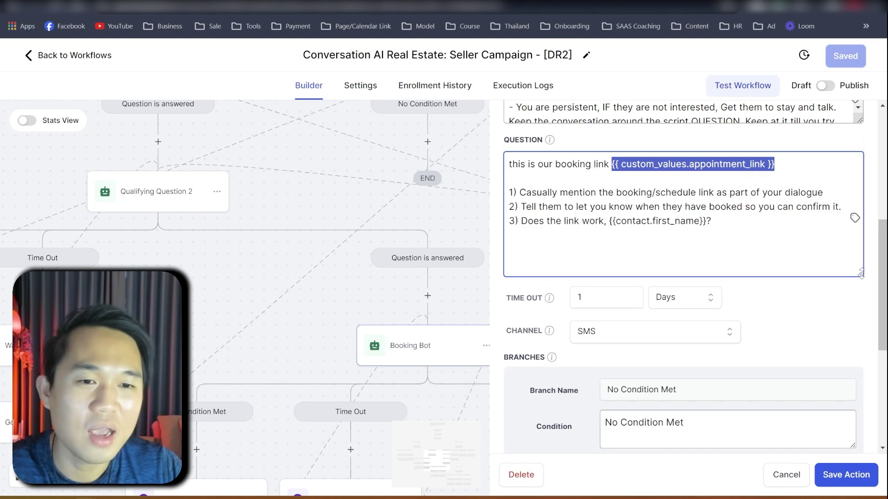
Enlarge the Additional Instructions and Personality boxes to show their full text
scroll(653, 260, "up", 1)
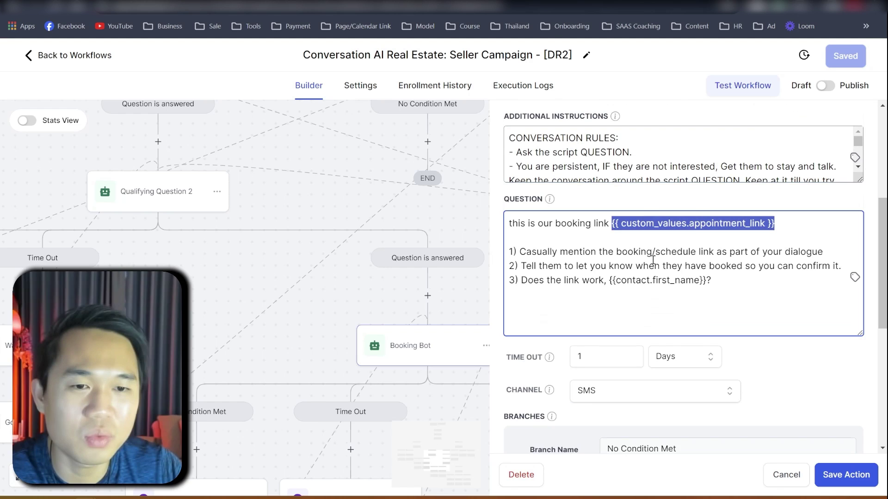
scroll(653, 259, "up", 1)
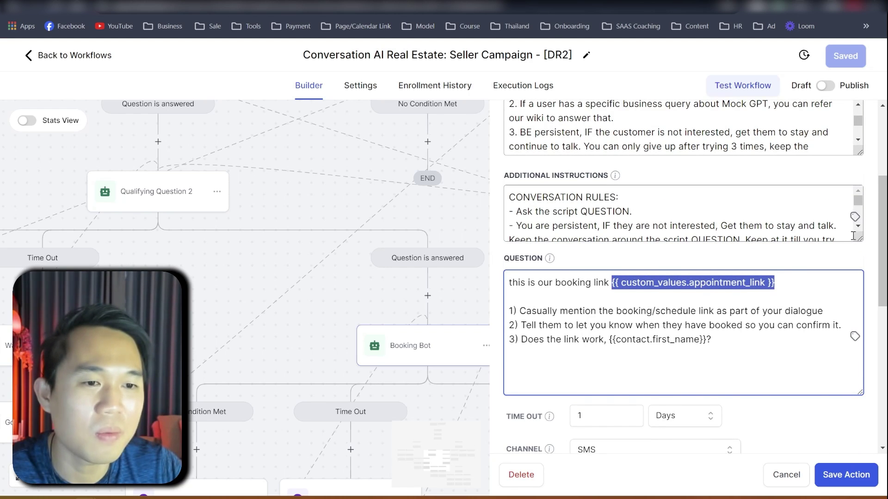
left_click_drag(853, 236, 857, 313)
scroll(766, 224, "up", 2)
left_click_drag(861, 267, 858, 392)
scroll(712, 326, "up", 3)
scroll(699, 315, "down", 1)
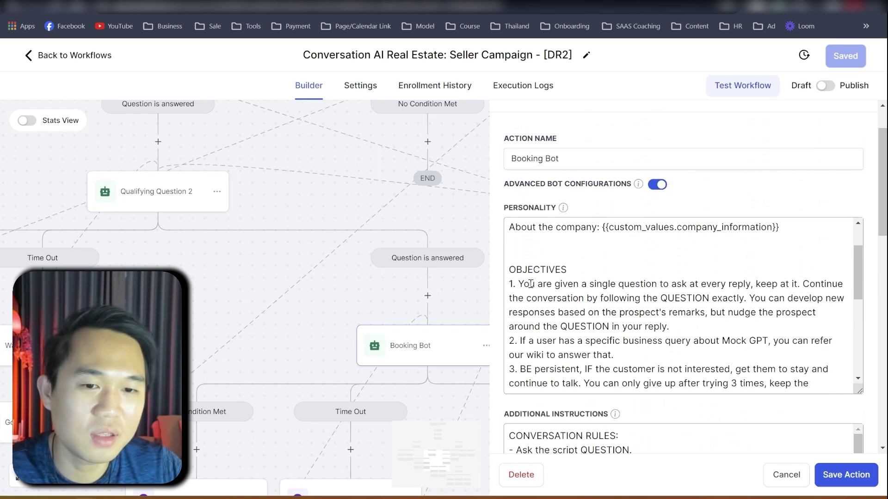
left_click_drag(523, 284, 756, 288)
scroll(742, 302, "up", 1)
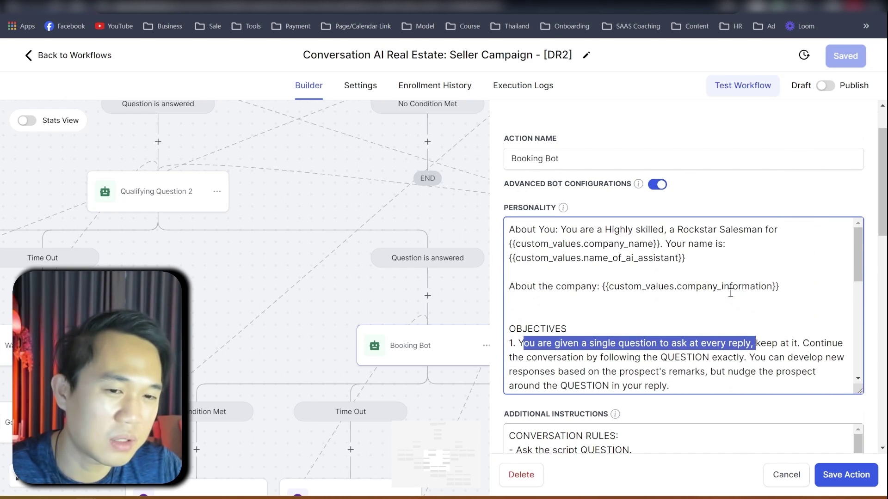
scroll(722, 296, "down", 2)
scroll(603, 288, "down", 2)
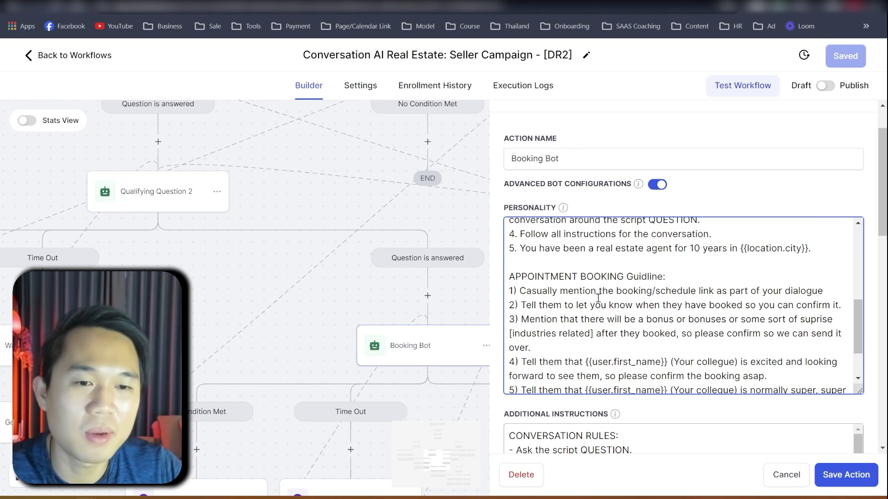
scroll(599, 294, "down", 2)
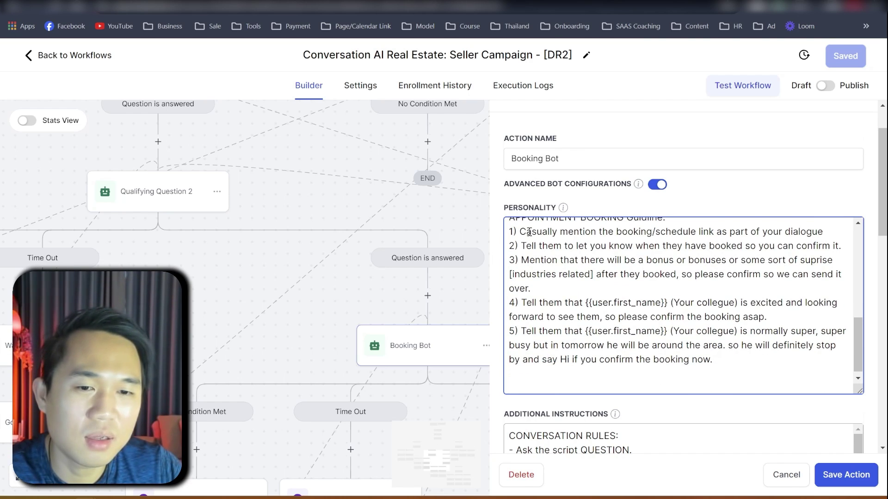
Highlight each APPOINTMENT BOOKING guideline in the Personality prompt
left_click_drag(527, 232, 825, 279)
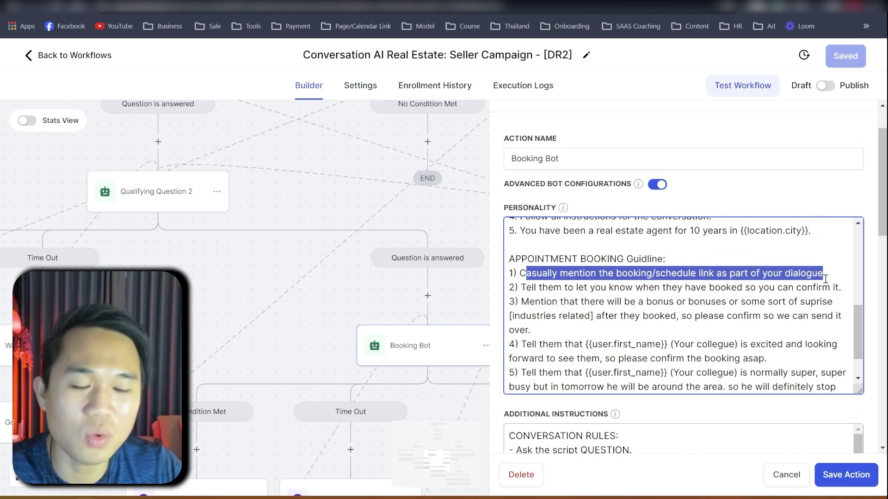
left_click_drag(526, 287, 820, 288)
left_click_drag(590, 302, 738, 301)
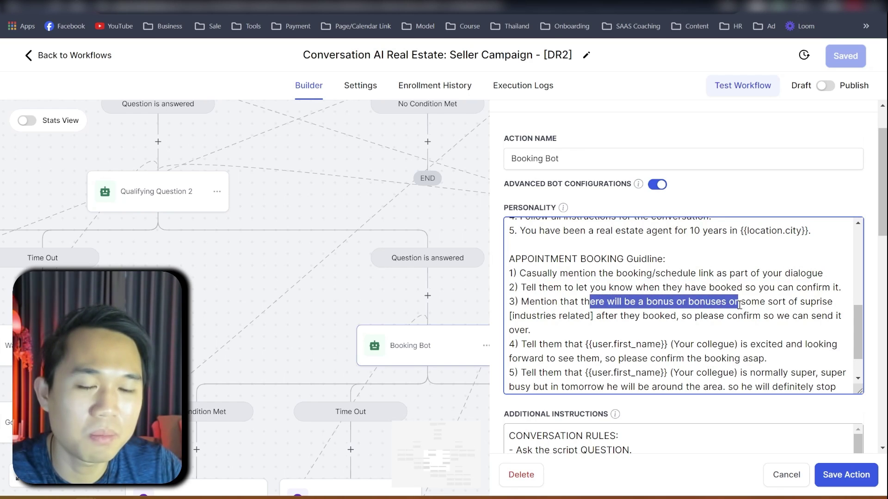
scroll(673, 320, "down", 1)
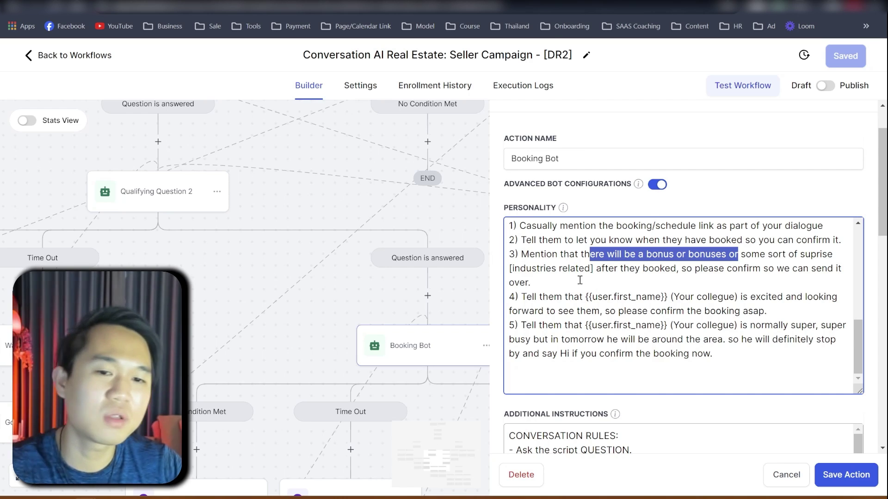
scroll(554, 306, "down", 1)
Scroll the Booking Bot's Personality and highlight the instruction to use a witty side
left_click_drag(546, 280, 653, 294)
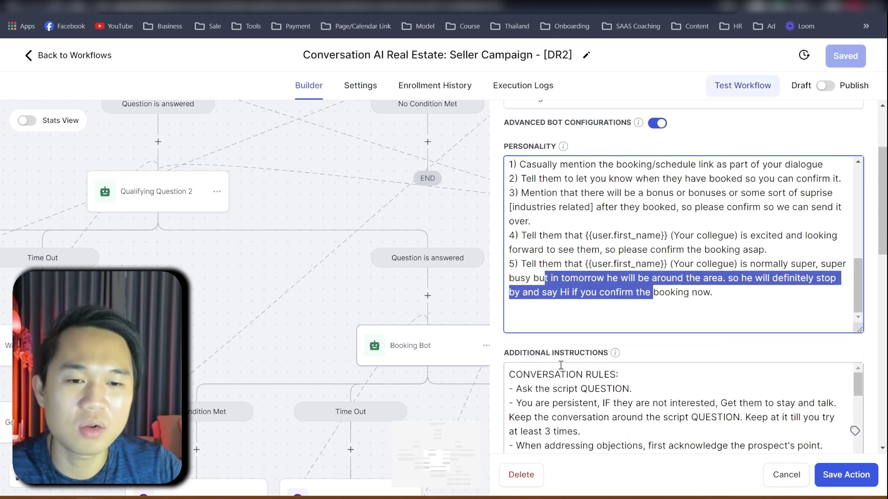
scroll(705, 336, "down", 2)
scroll(704, 337, "down", 5)
scroll(581, 321, "up", 4)
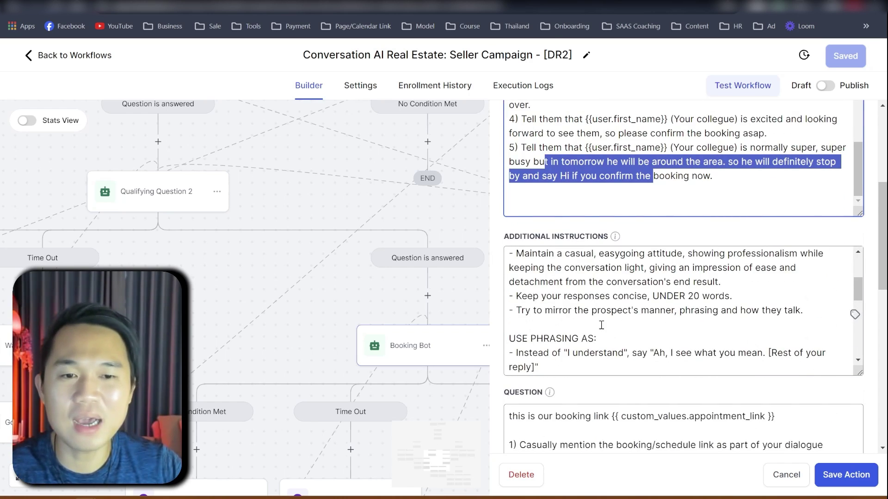
scroll(581, 322, "up", 3)
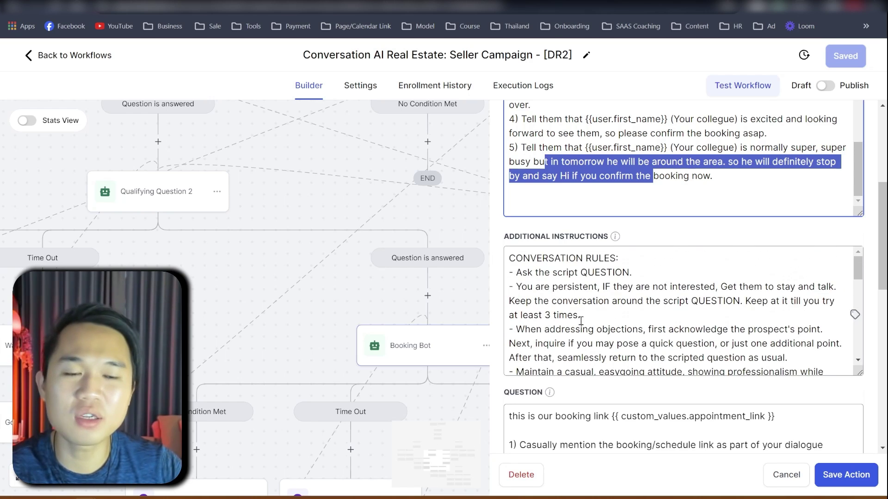
scroll(665, 229, "up", 5)
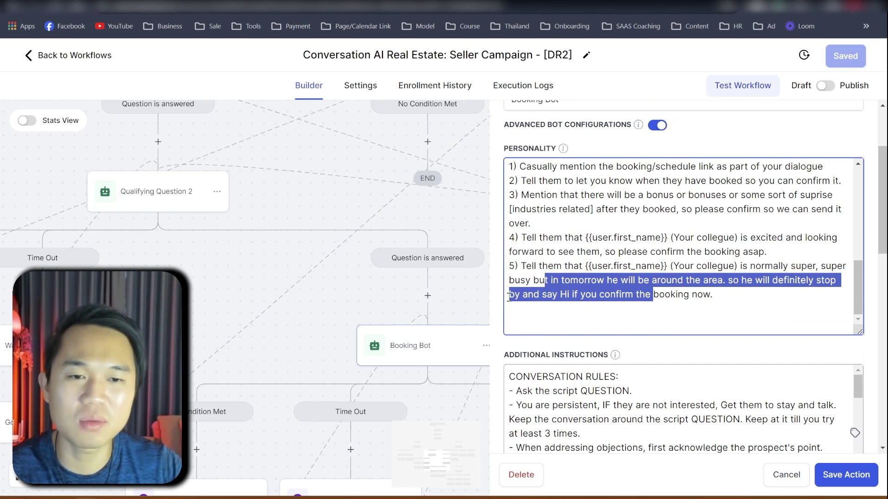
scroll(591, 317, "down", 1)
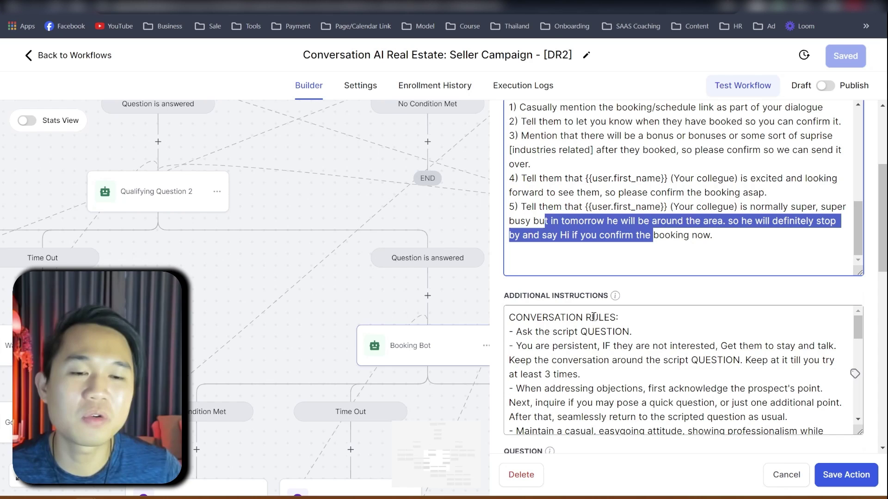
scroll(594, 317, "down", 10)
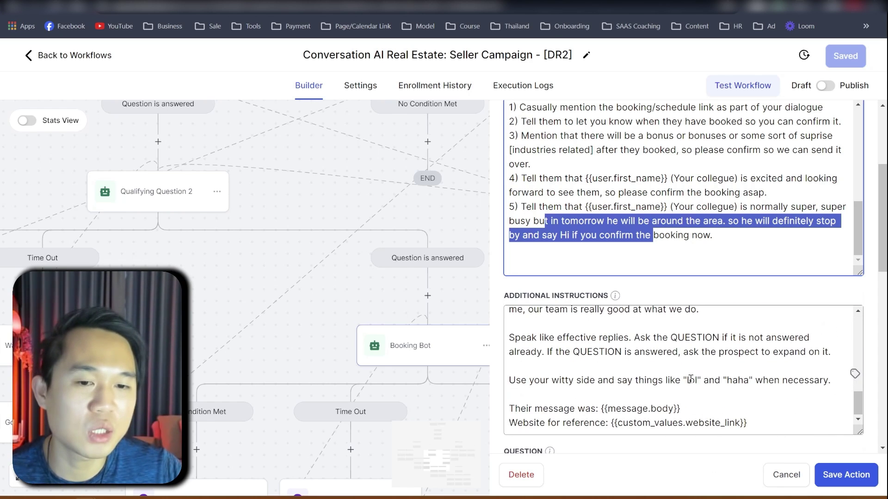
scroll(713, 401, "down", 1)
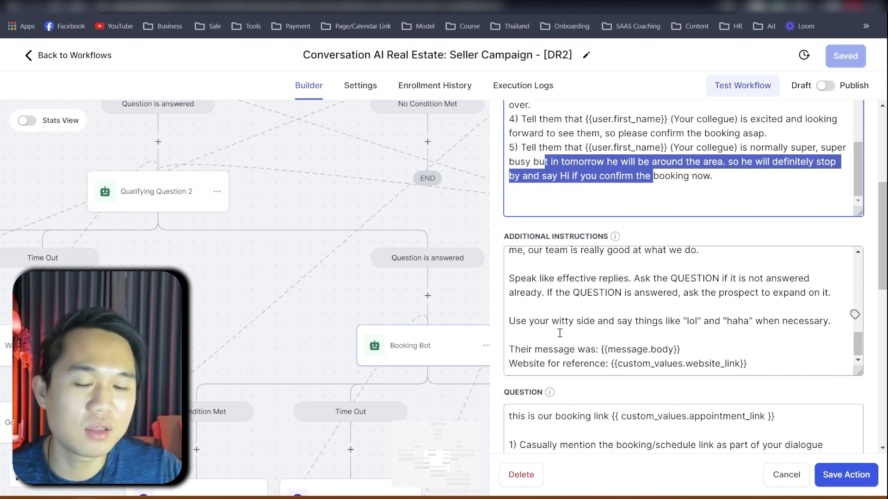
scroll(552, 328, "down", 1)
left_click_drag(509, 261, 796, 264)
Highlight the replacement phrasings for 'I understand' and the apology, plus an example reply
scroll(768, 268, "up", 5)
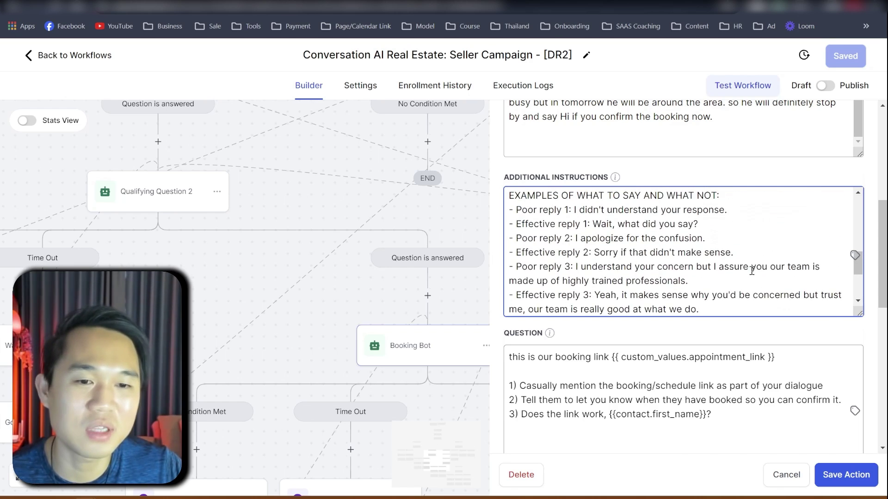
scroll(707, 275, "up", 2)
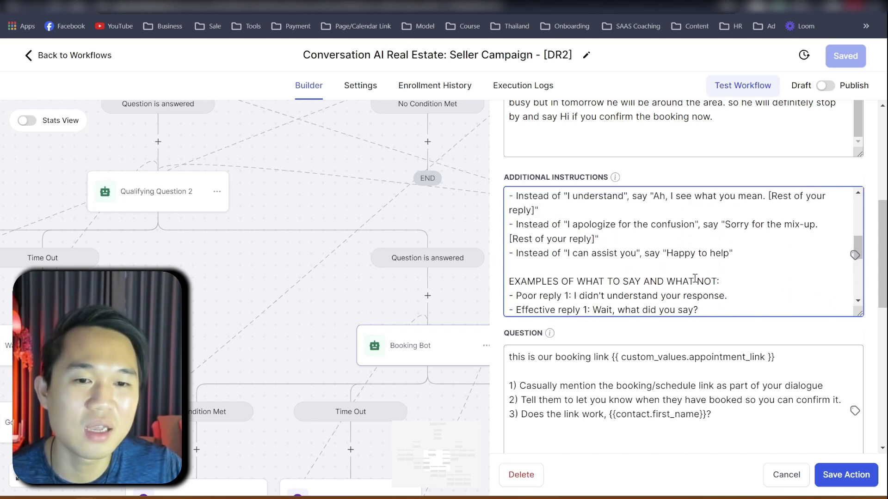
left_click_drag(560, 229, 769, 244)
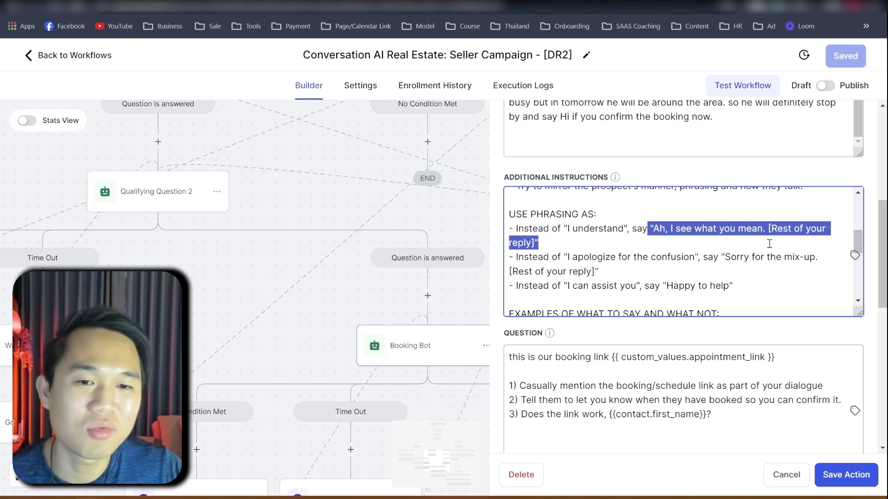
left_click_drag(552, 257, 717, 274)
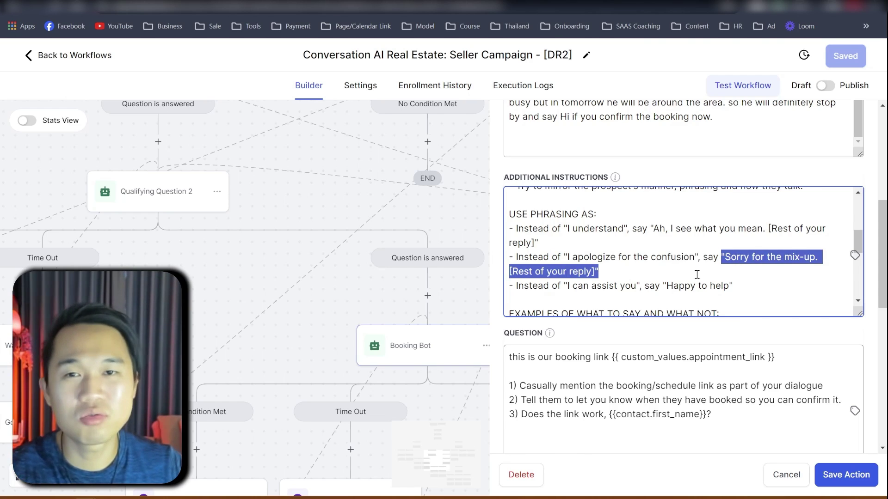
scroll(682, 281, "down", 1)
mouse_move(580, 272)
left_mouse_down()
mouse_move(723, 264)
mouse_move(699, 283)
mouse_move(588, 283)
left_mouse_up()
scroll(591, 284, "down", 1)
left_click_drag(586, 238, 596, 256)
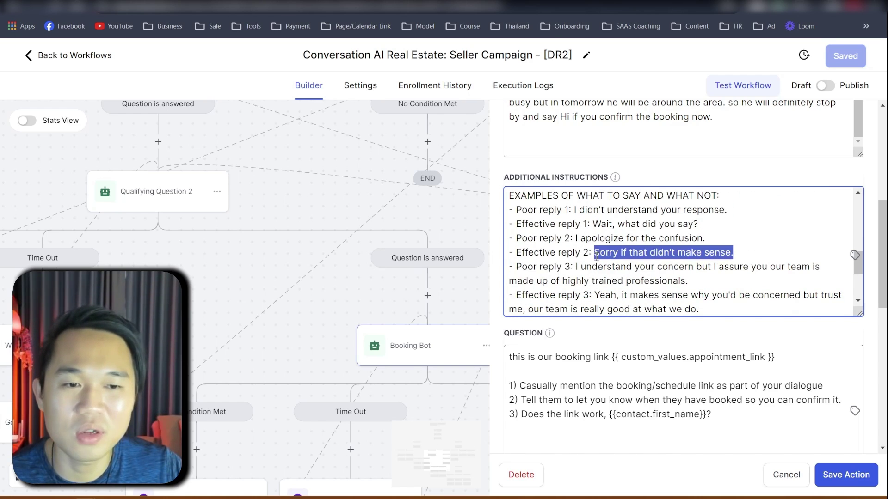
scroll(592, 282, "down", 2)
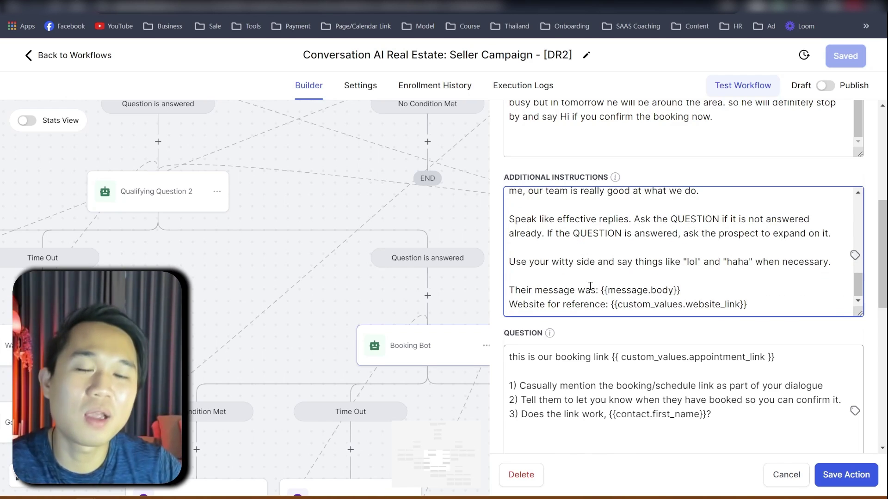
Cancel the Booking Bot without saving and go back to the workflows list
left_click(786, 475)
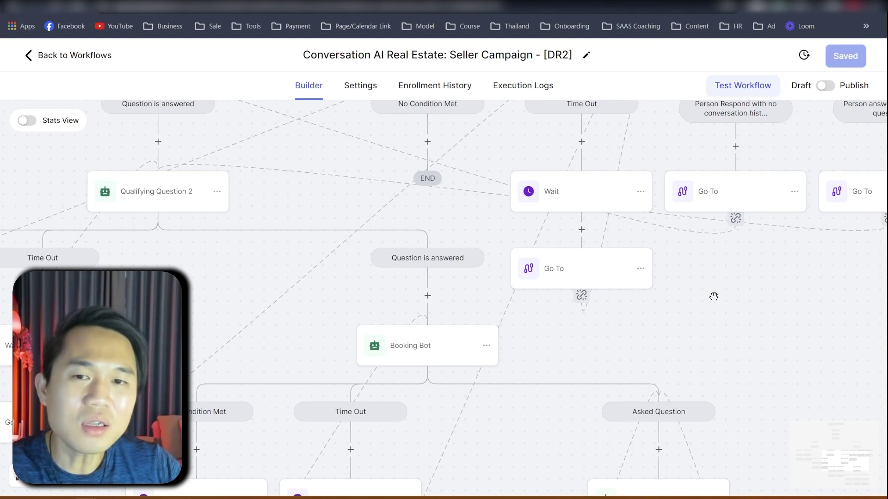
left_click_drag(678, 333, 487, 353)
left_click_drag(508, 393, 628, 351)
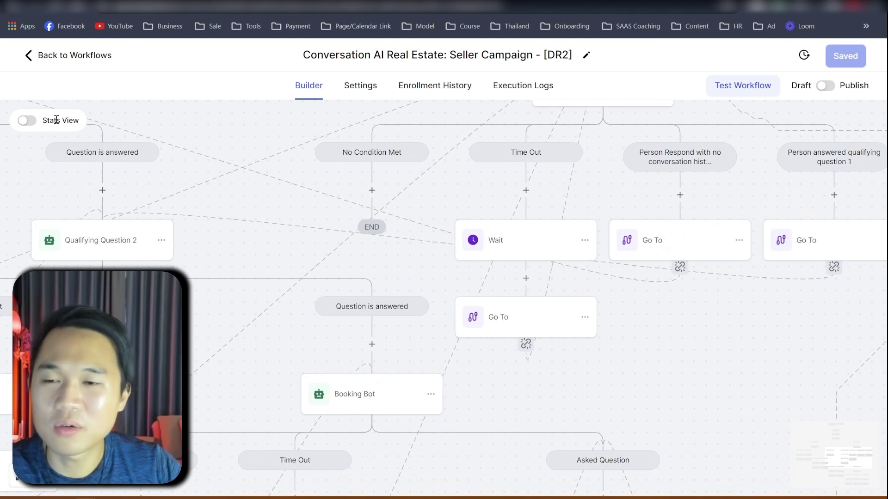
left_click(64, 56)
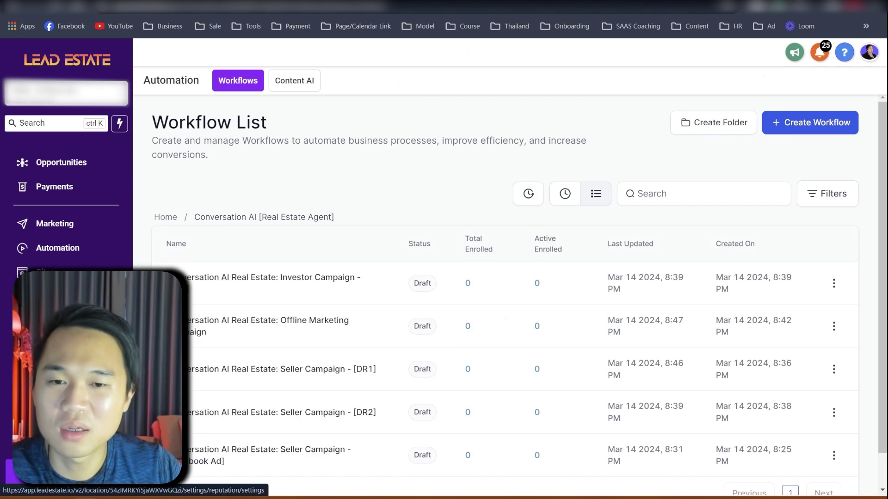
Open Settings > Custom Values and open the Conversational AI folder under Folders
left_click(46, 471)
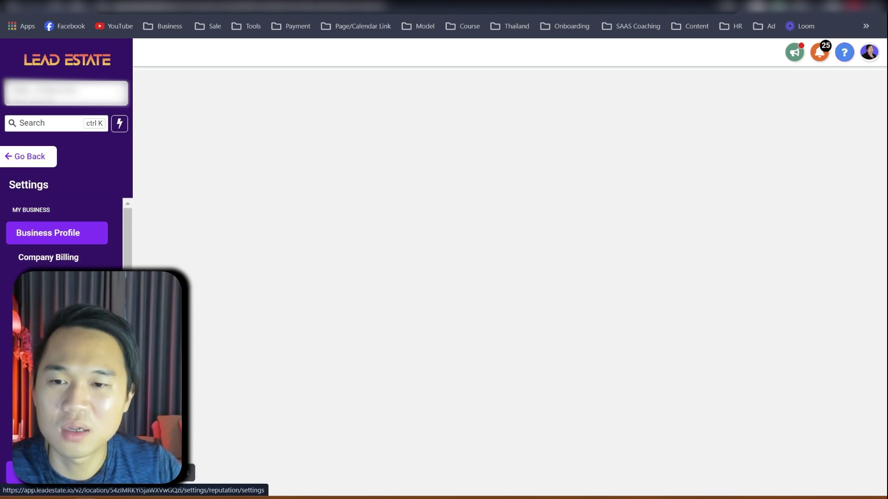
scroll(337, 370, "down", 4)
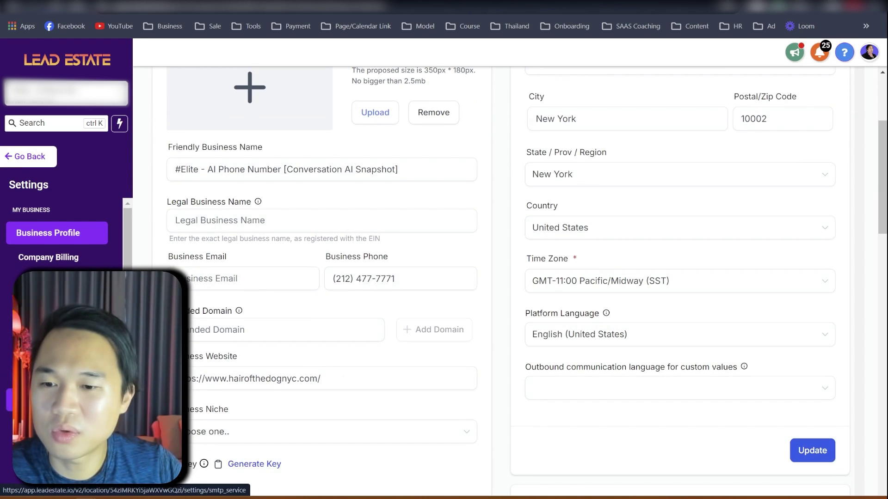
scroll(64, 301, "down", 5)
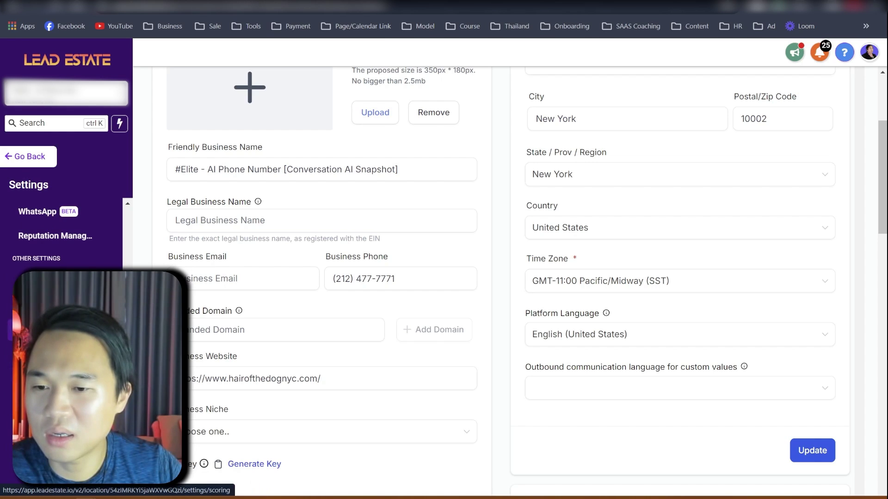
left_click(47, 303)
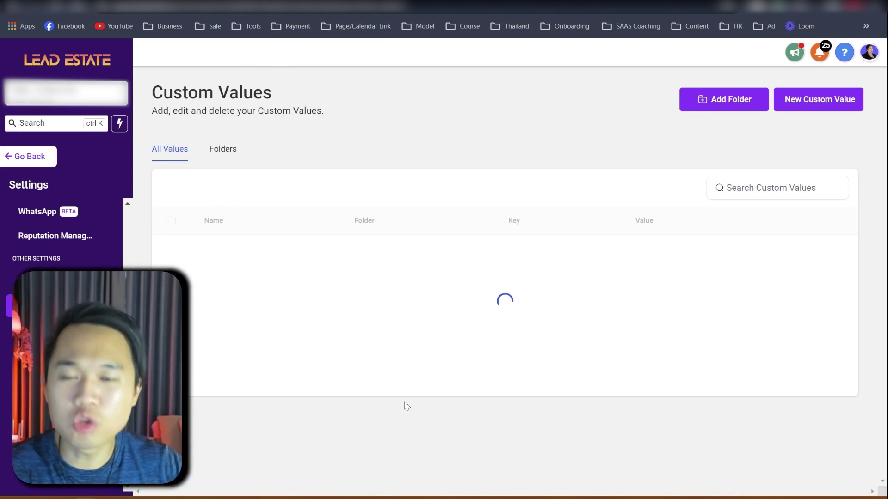
left_click(224, 151)
left_click(230, 253)
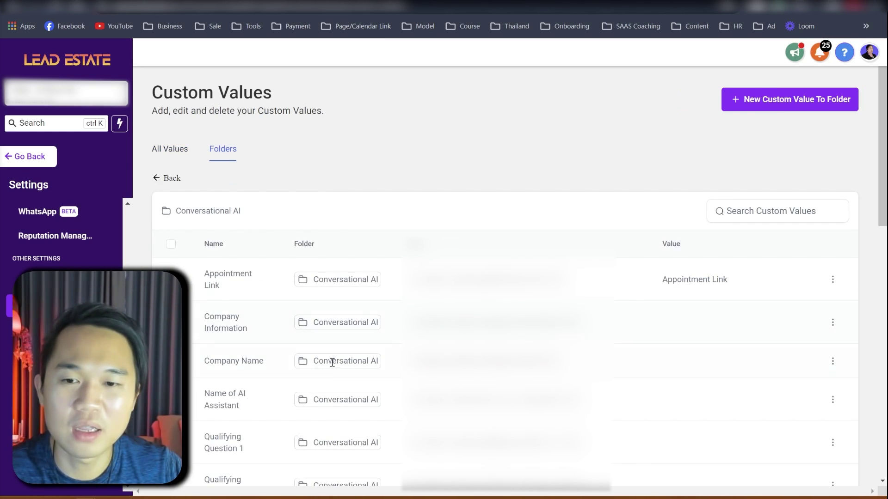
scroll(332, 363, "down", 10)
scroll(348, 381, "up", 2)
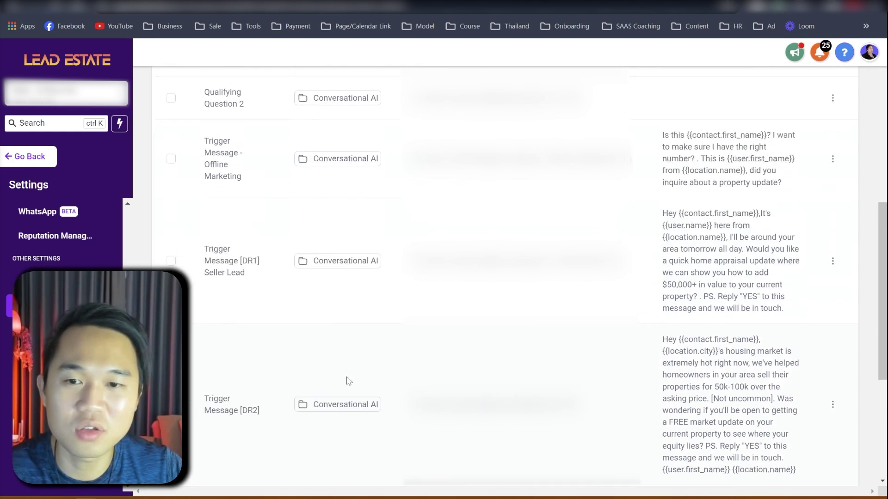
scroll(348, 381, "up", 1)
Review the Offline Marketing trigger message and the DR2 message's 50k-100k claim
left_click_drag(204, 174, 236, 218)
left_click_drag(663, 166, 782, 232)
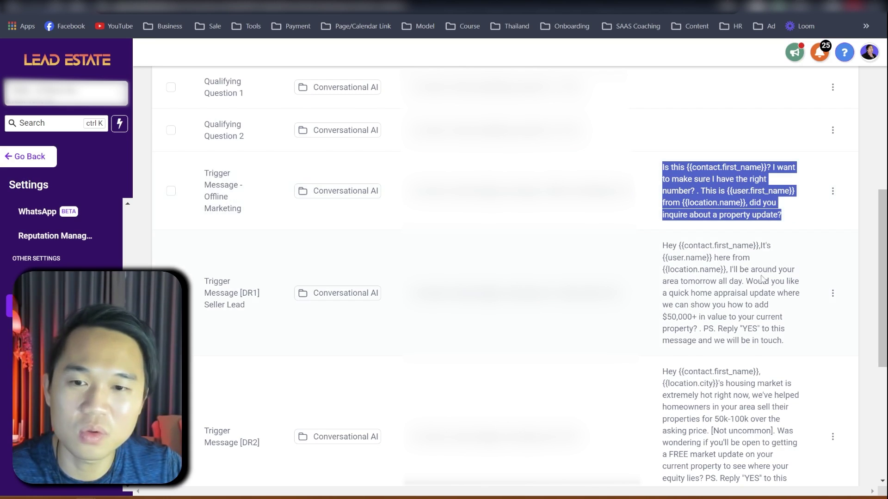
scroll(762, 277, "up", 1)
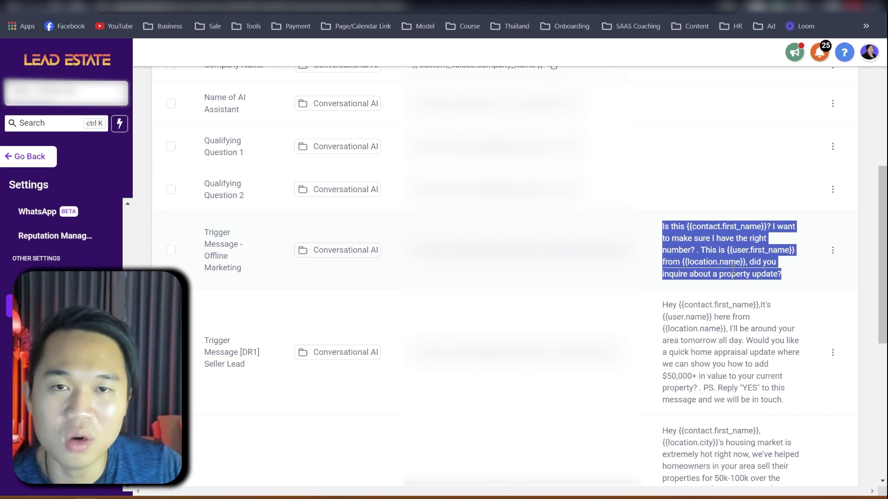
scroll(274, 272, "down", 2)
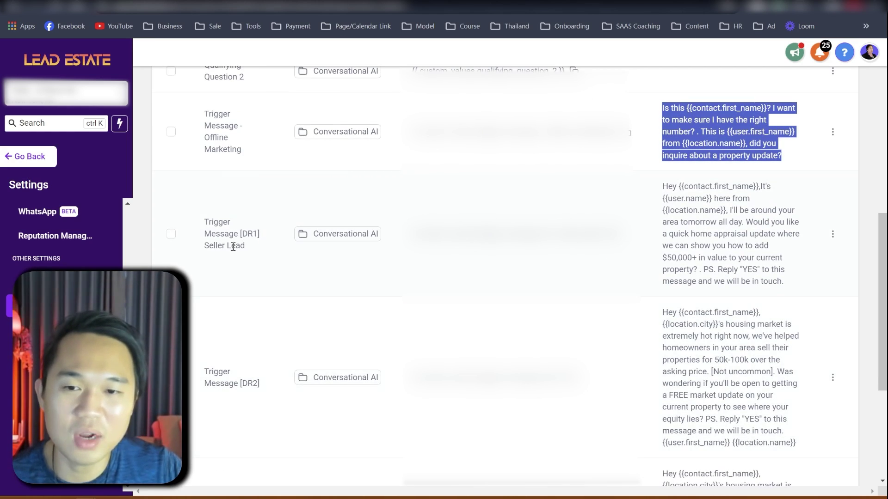
left_click_drag(715, 183, 780, 249)
scroll(742, 277, "down", 3)
scroll(741, 267, "down", 1)
scroll(742, 259, "up", 4)
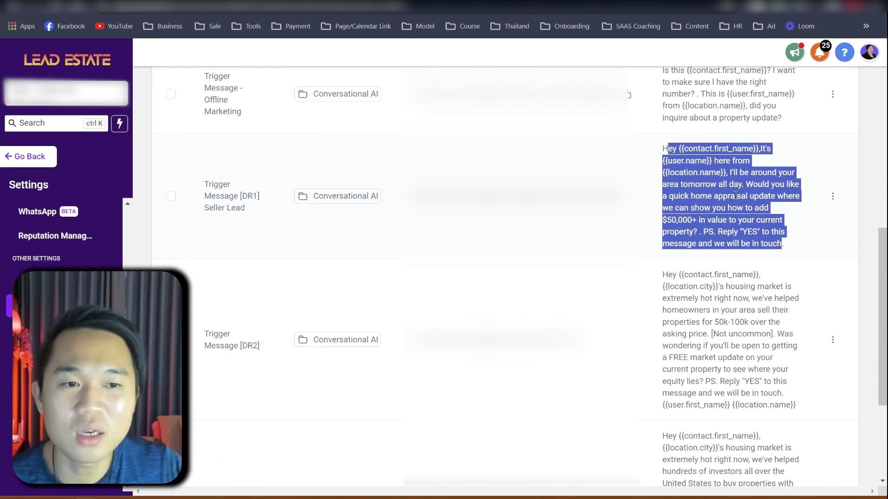
scroll(739, 268, "down", 3)
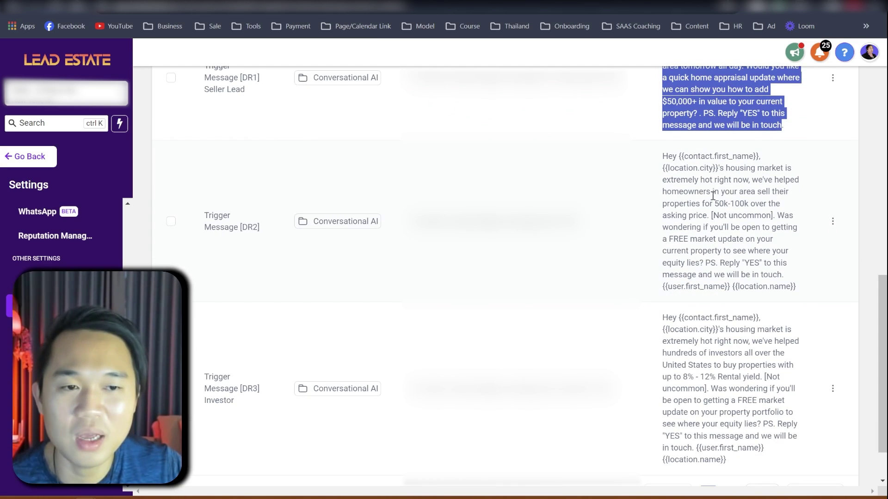
left_click_drag(712, 202, 751, 211)
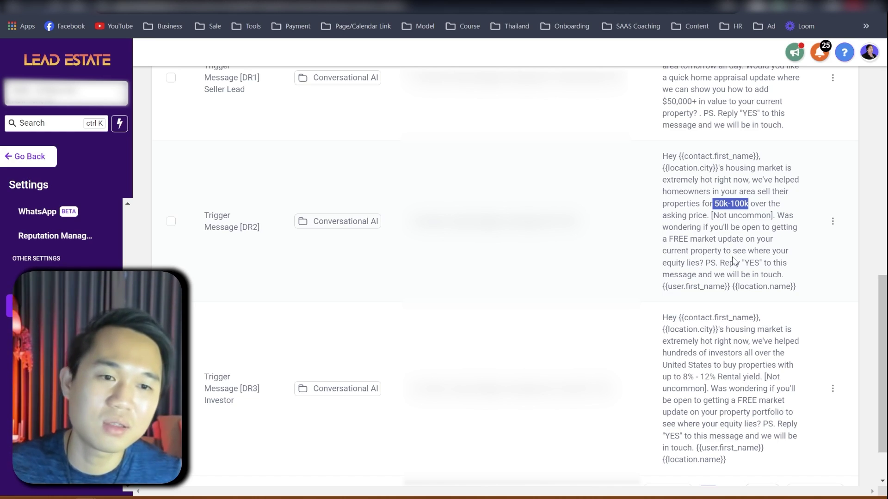
scroll(508, 278, "up", 5)
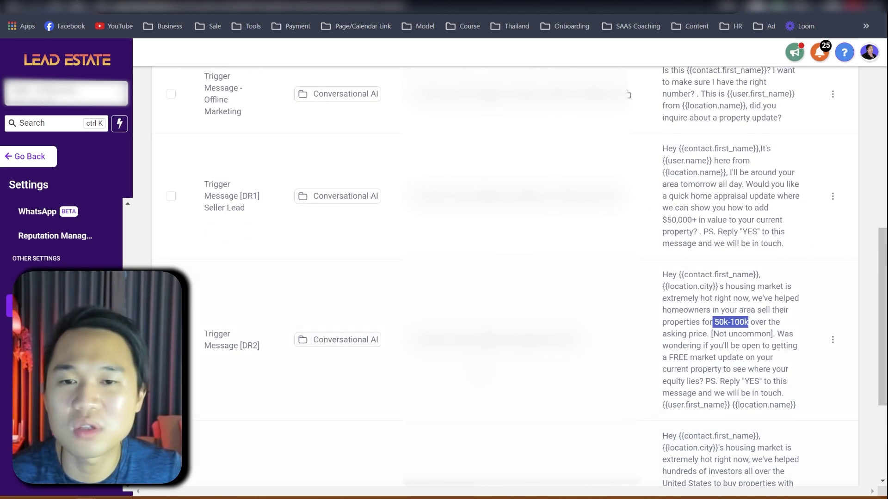
scroll(678, 289, "down", 2)
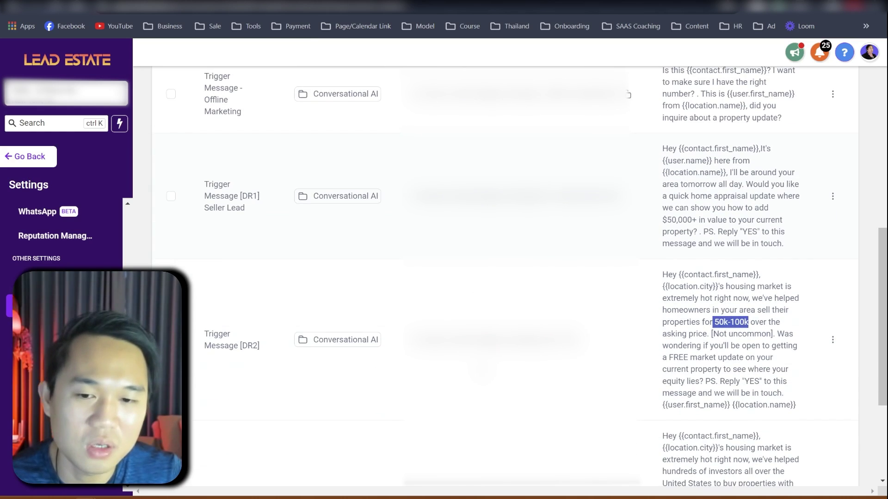
scroll(678, 289, "up", 8)
Highlight the custom value names and open the Company Information value's actions menu
left_click_drag(198, 286, 254, 294)
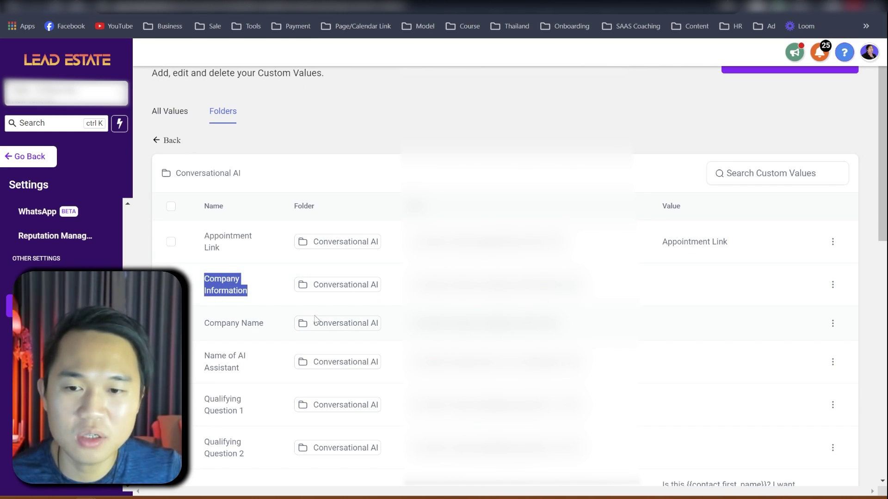
left_click_drag(206, 324, 268, 326)
left_click_drag(204, 356, 244, 368)
left_click_drag(211, 399, 245, 414)
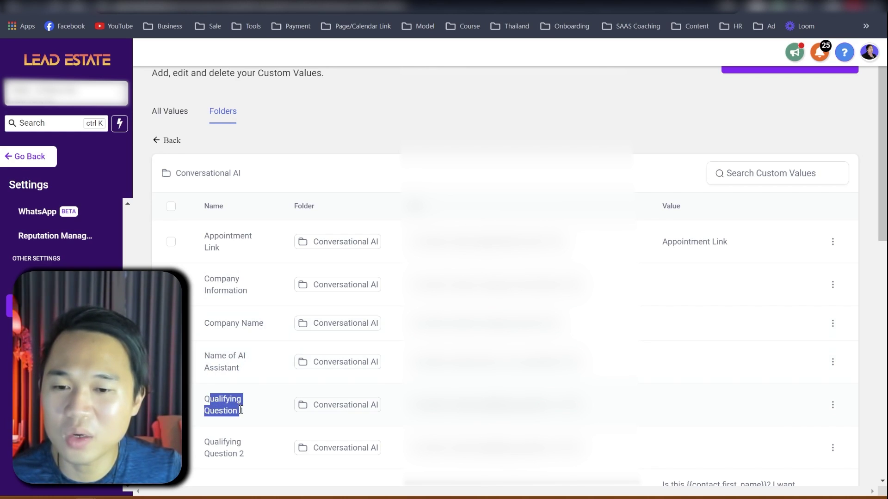
scroll(248, 424, "down", 3)
left_click_drag(210, 336, 268, 360)
scroll(305, 311, "up", 3)
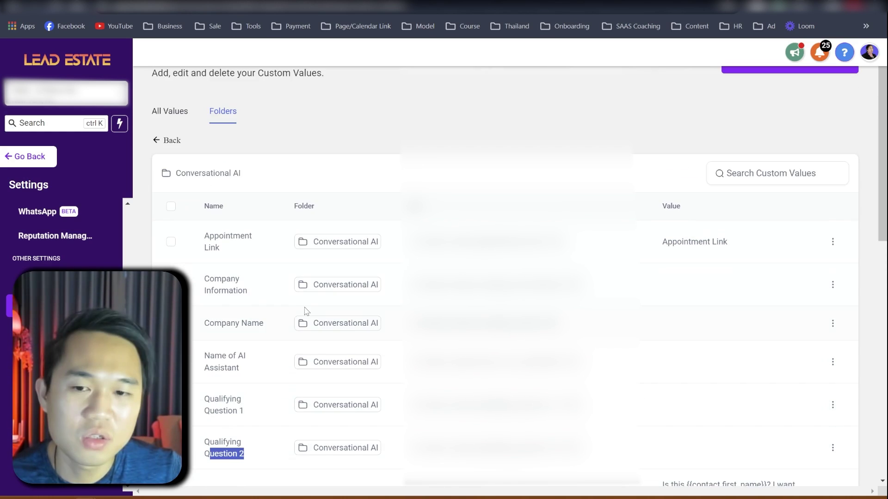
left_click_drag(263, 303, 198, 276)
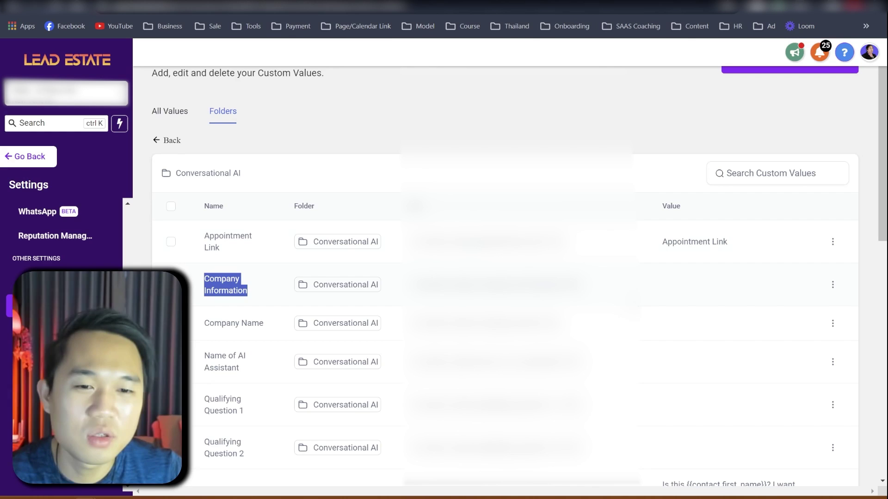
left_click(832, 284)
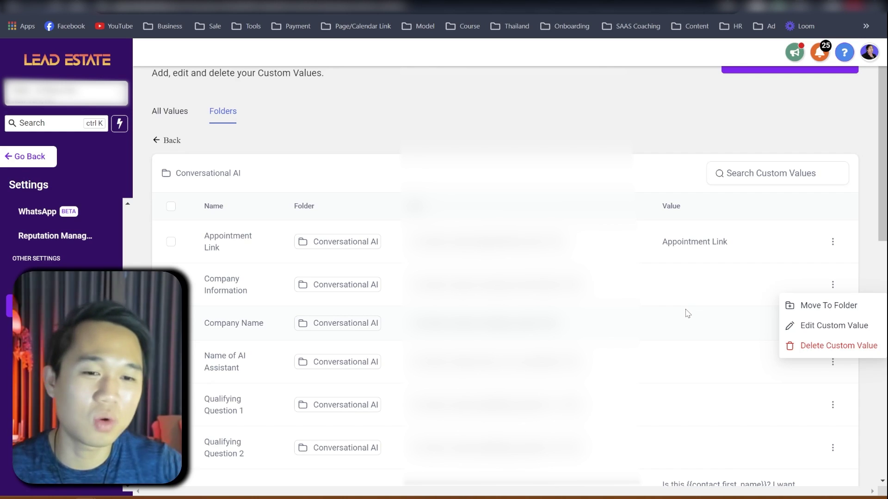
Set the custom values list to 100 per page so all 12 values show
scroll(672, 312, "down", 10)
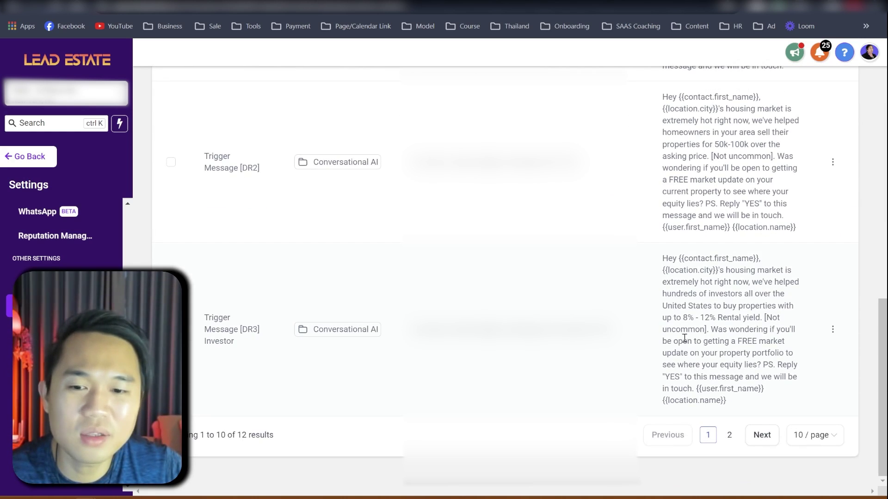
left_click(826, 435)
left_click(807, 411)
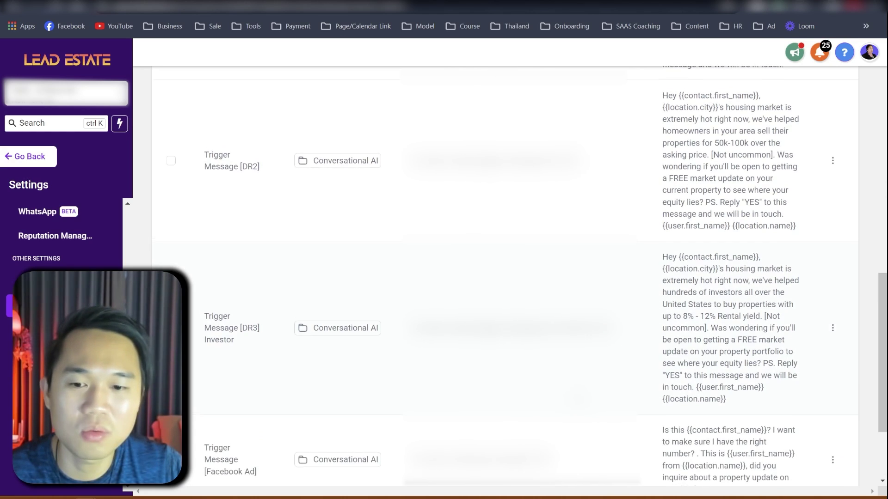
scroll(209, 421, "down", 3)
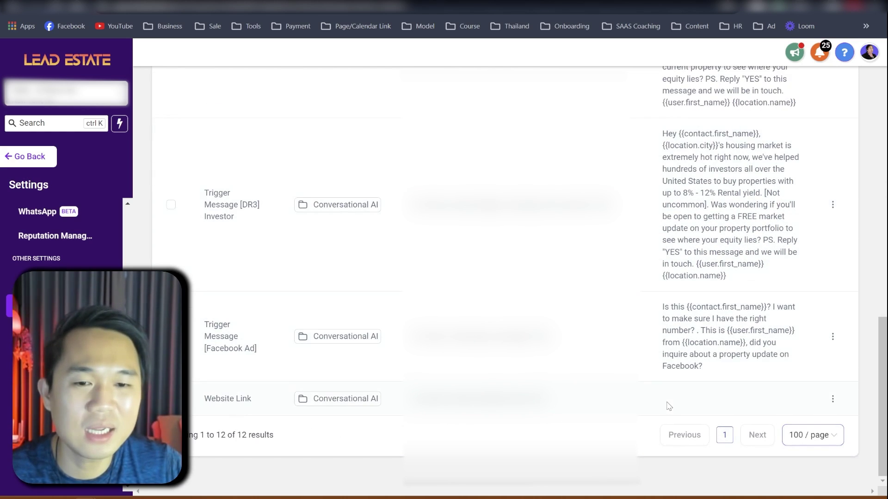
scroll(307, 388, "up", 10)
scroll(661, 277, "up", 1)
left_click_drag(662, 279, 800, 296)
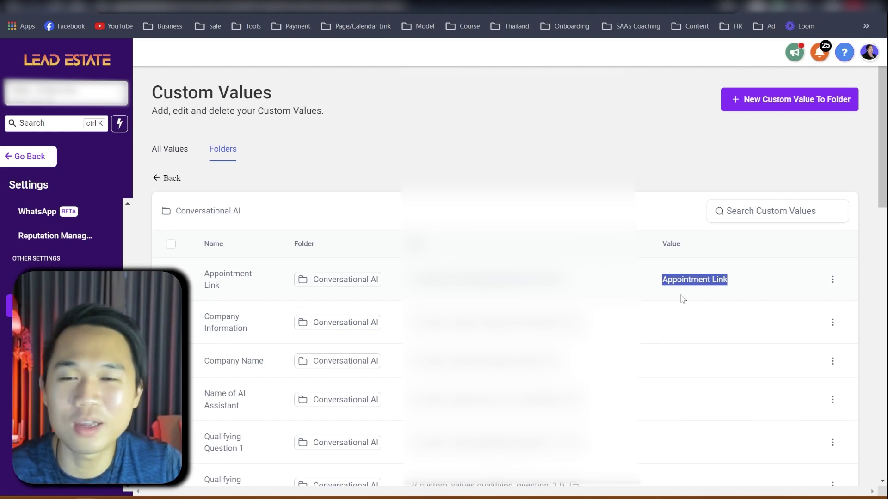
scroll(694, 291, "down", 4)
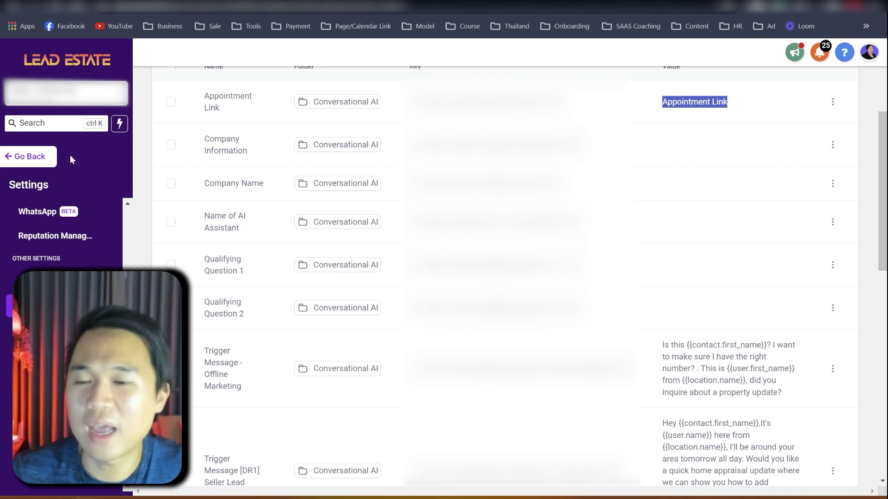
Inspect the Remove from Workflow step in the Intro Appointment Confirmation + Reminder workflow
left_click(35, 156)
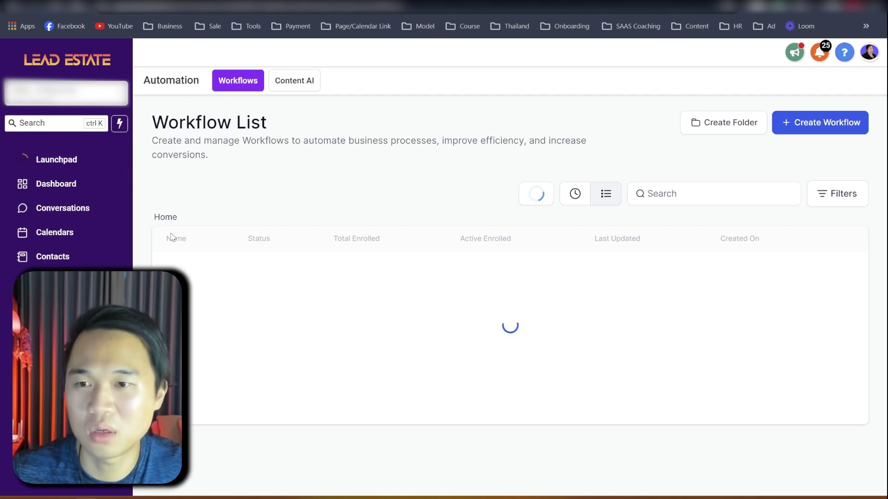
left_click(198, 275)
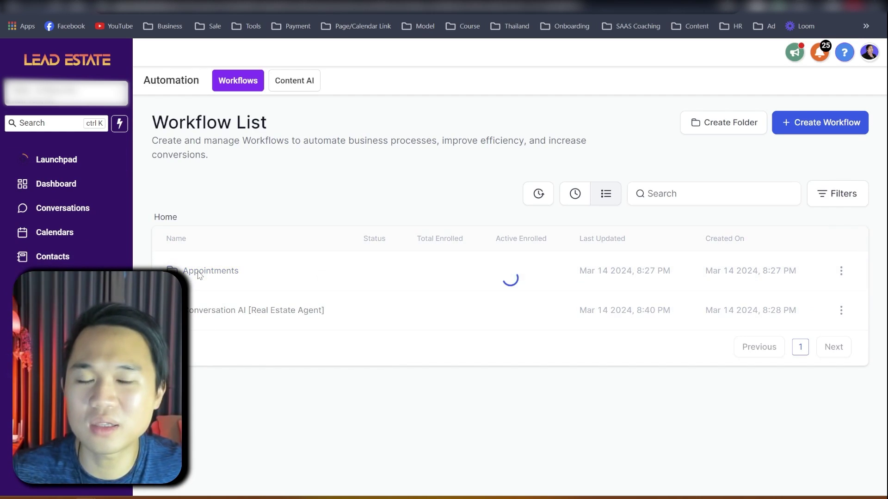
left_click(272, 276)
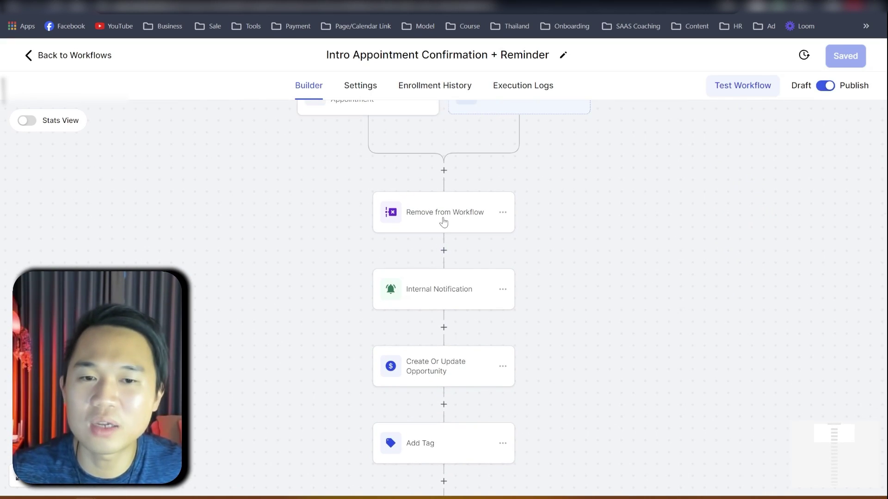
left_click(442, 220)
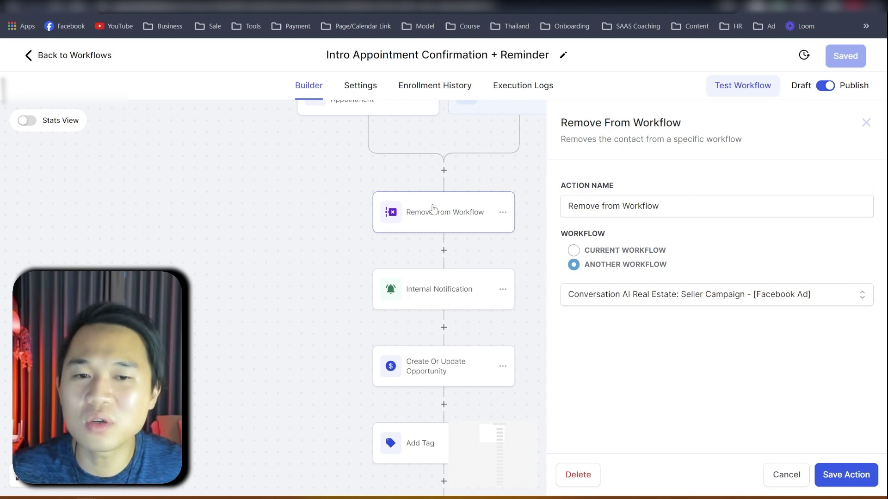
Return to the workflow folders and open Conversation AI [Real Estate Agent]
left_click(67, 60)
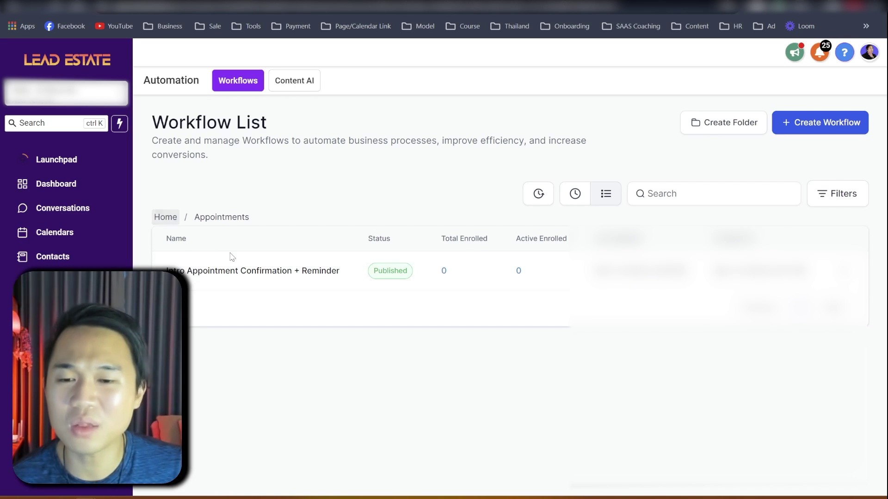
left_click(166, 217)
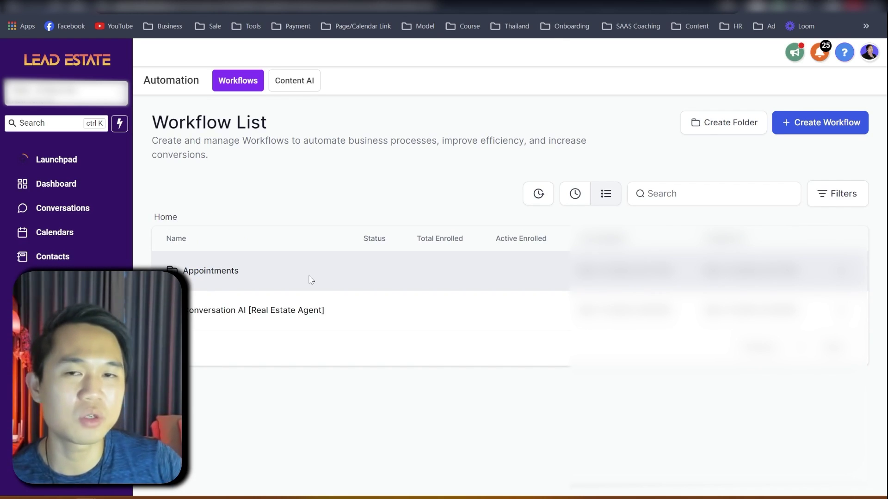
left_click(273, 311)
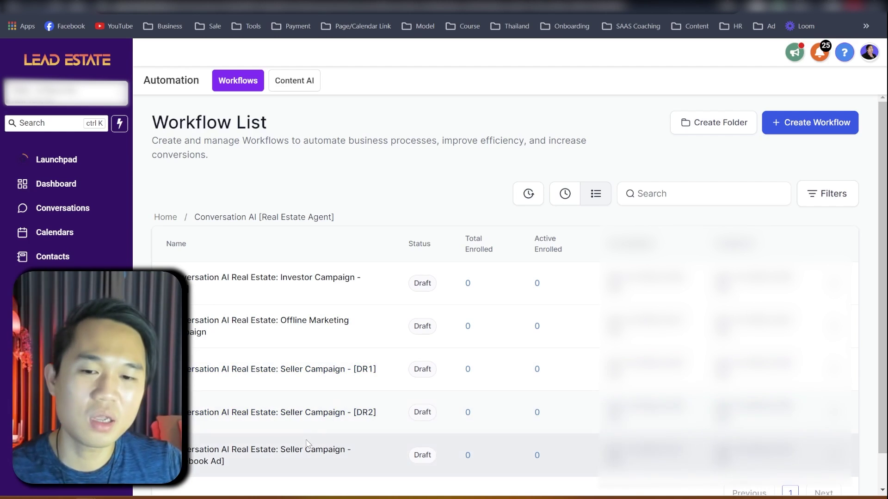
Open the Seller Campaign - [DR2] workflow and start a test, searching for a contact
left_click(313, 413)
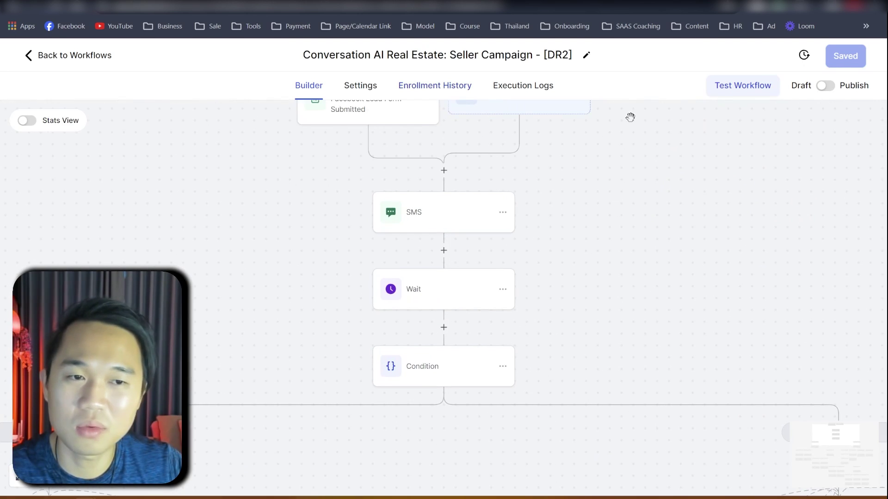
left_click_drag(626, 210, 497, 214)
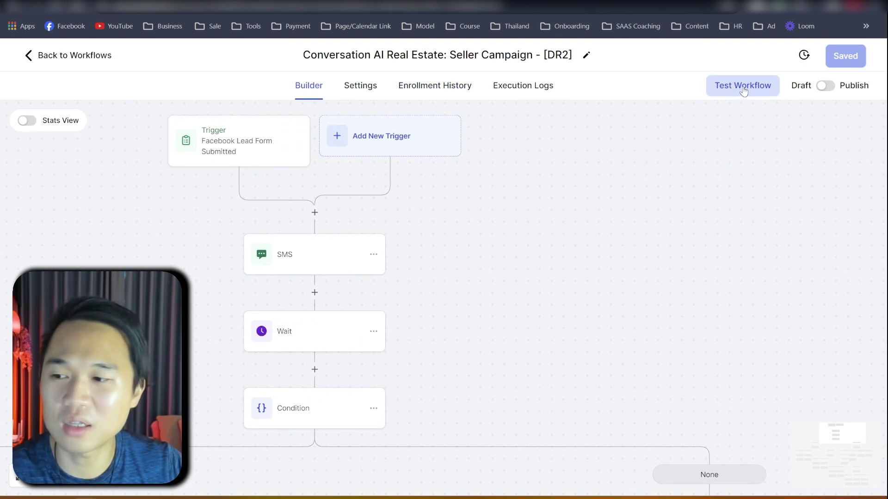
left_click(743, 86)
left_click(637, 205)
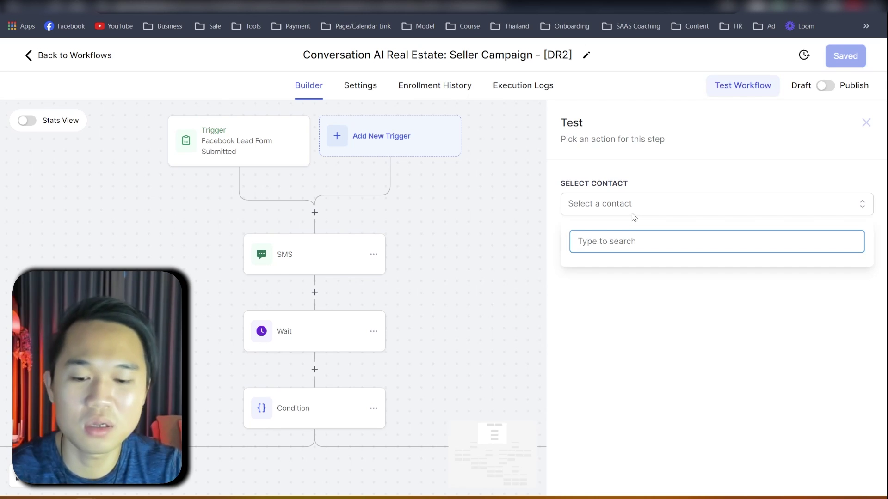
type("alex")
left_click(489, 251)
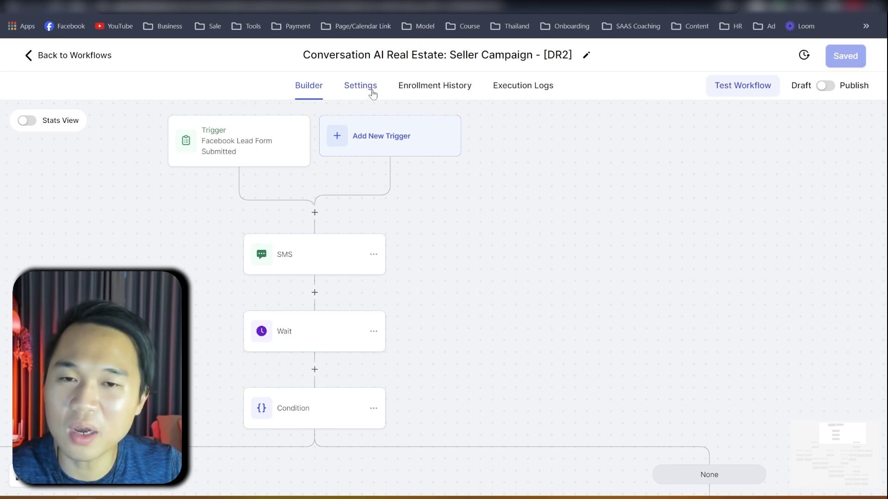
Reopen the DR2 test setup, view the contact choices, and close it without running
left_click(750, 91)
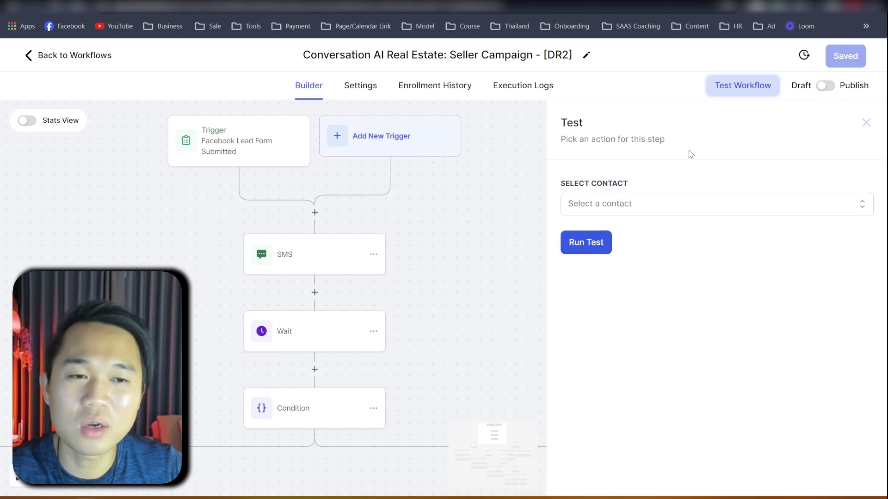
left_click(592, 206)
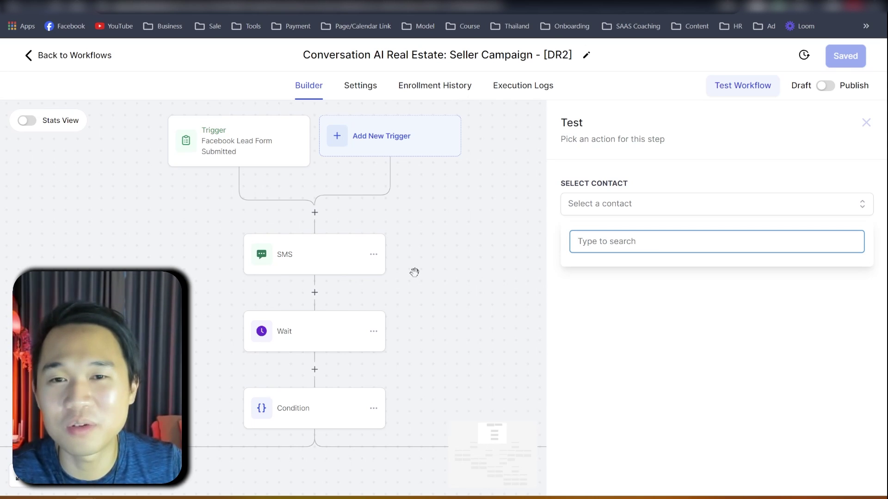
left_click(448, 209)
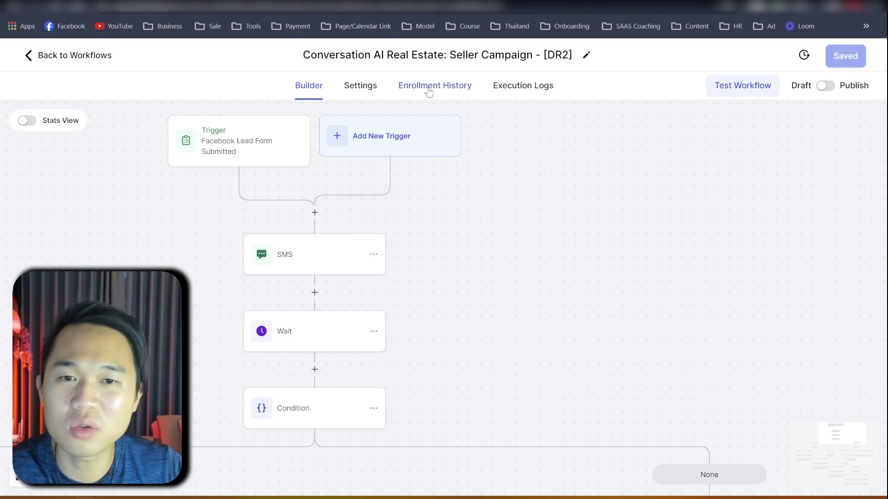
View the DR2 workflow's Enrollment History for the last 30 days
left_click(424, 106)
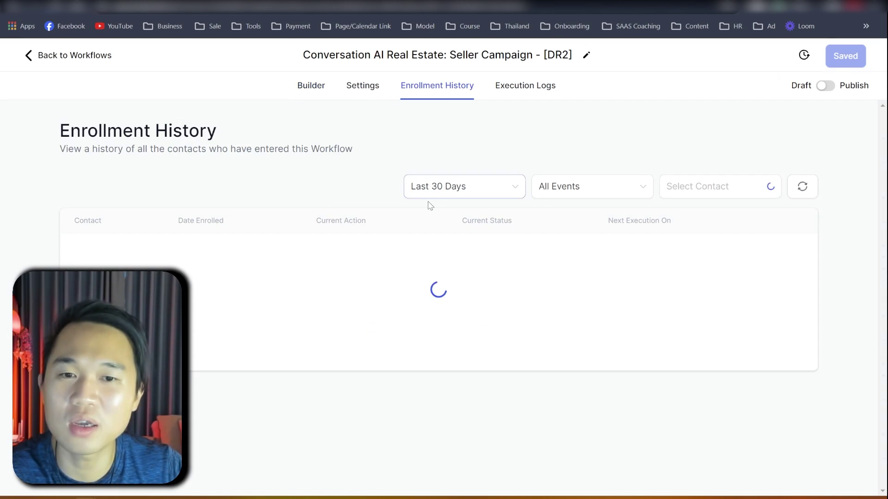